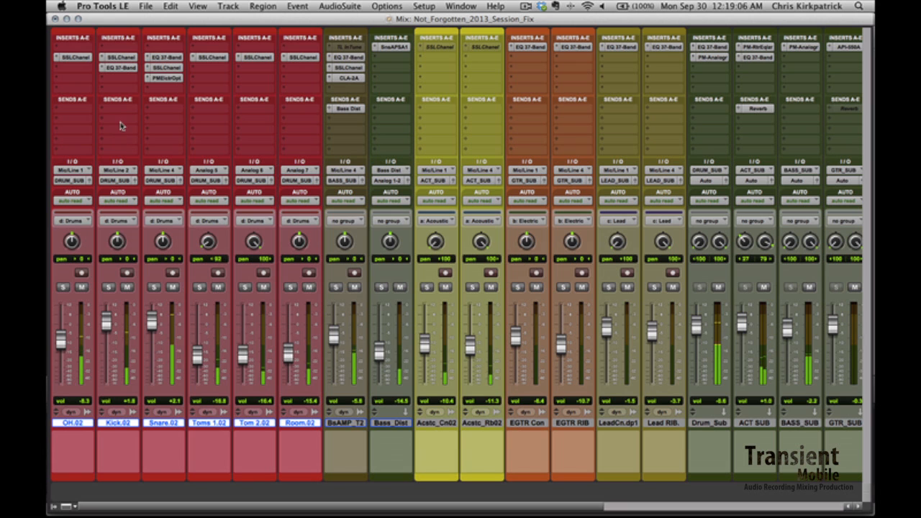
- Solo the grouped drum tracks and bypass the plug-ins on them and on Drum_Sub for comparison
{"action": "left_click", "coordinate": [156, 286]}
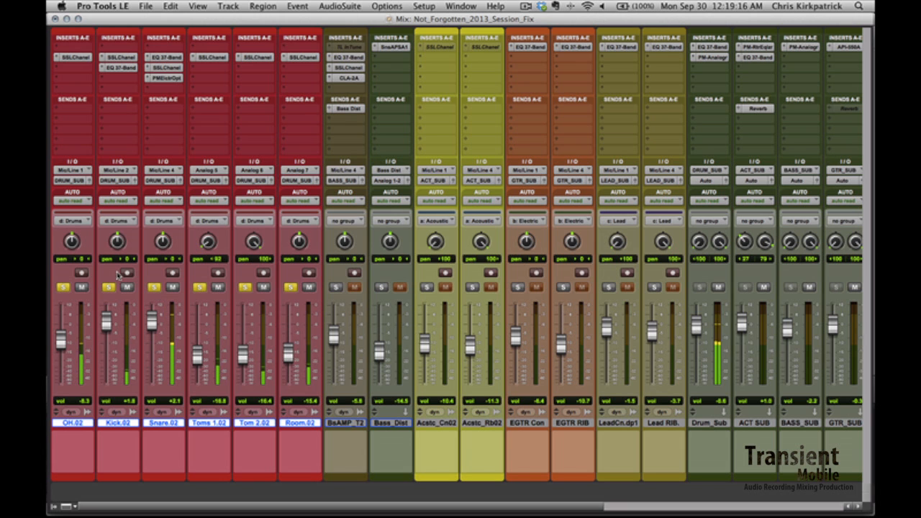
{"action": "left_click", "coordinate": [84, 60], "text": "ctrl+super"}
{"action": "left_click", "coordinate": [124, 69], "text": "ctrl+super"}
{"action": "left_click", "coordinate": [147, 82]}
{"action": "key", "text": "Escape"}
{"action": "left_click", "coordinate": [147, 81], "text": "ctrl+super"}
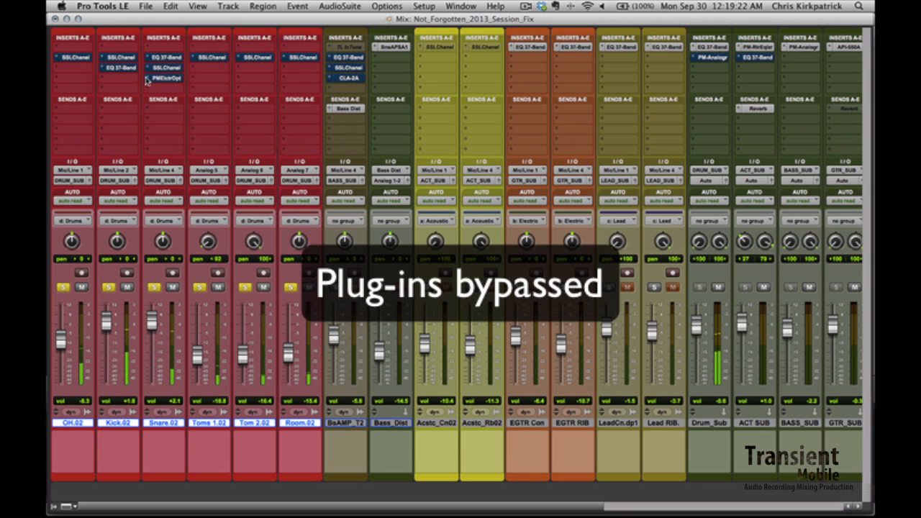
{"action": "left_click", "coordinate": [715, 46], "text": "ctrl+super"}
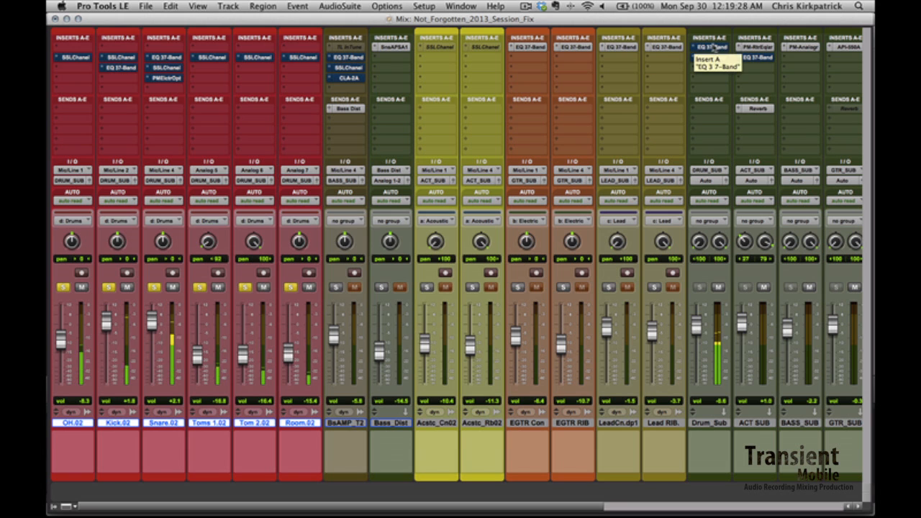
- Reactivate the bypassed plug-ins on Drum_Sub and on all the drum tracks
{"action": "left_click", "coordinate": [714, 48], "text": "ctrl+super"}
{"action": "left_click", "coordinate": [711, 58], "text": "ctrl+super"}
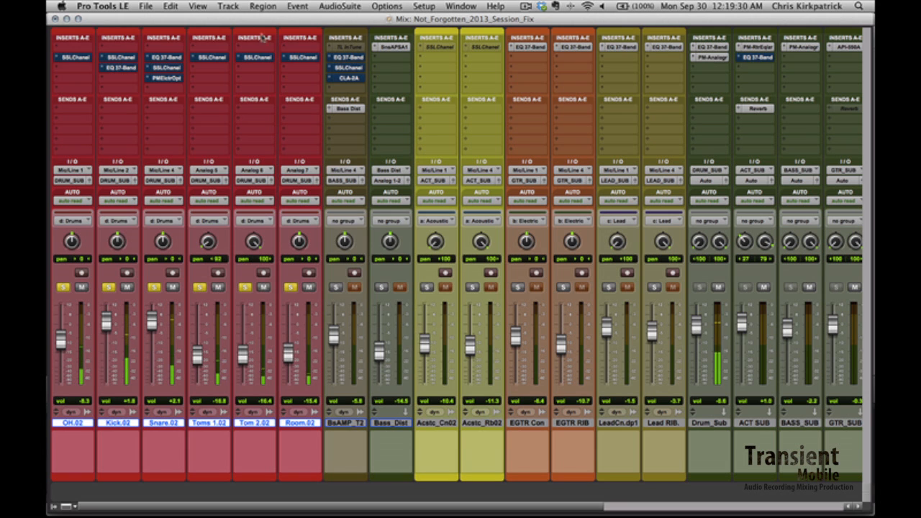
{"action": "left_click", "coordinate": [88, 58], "text": "ctrl+alt+super"}
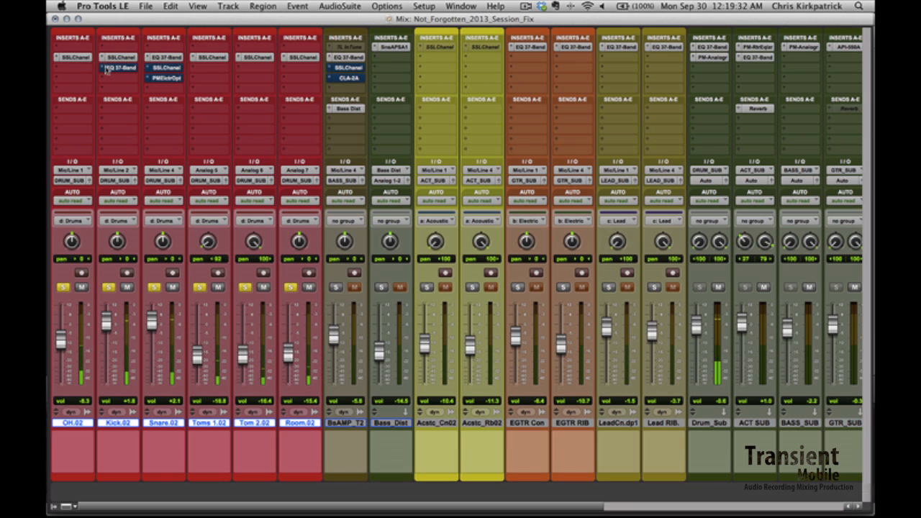
{"action": "left_click", "coordinate": [115, 67], "text": "ctrl+alt+super"}
{"action": "left_click", "coordinate": [164, 78]}
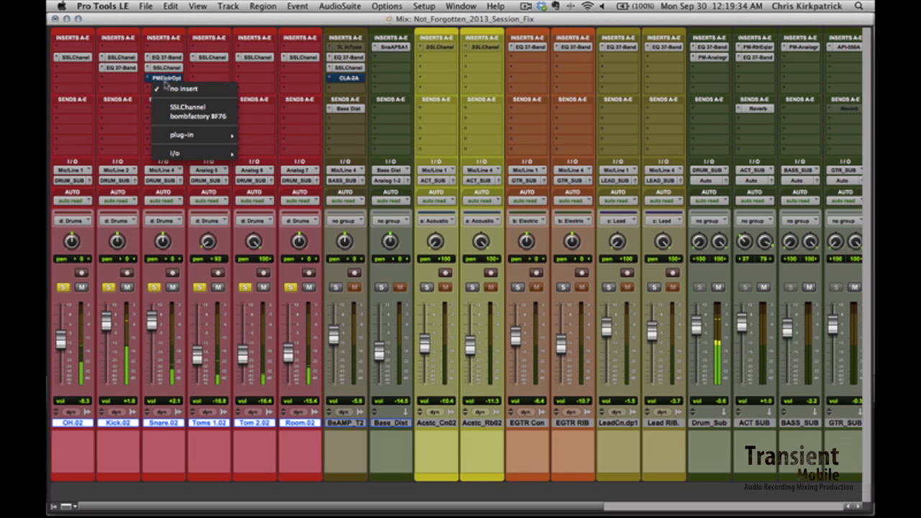
{"action": "left_click", "coordinate": [166, 79]}
{"action": "left_click", "coordinate": [165, 79], "text": "alt+super"}
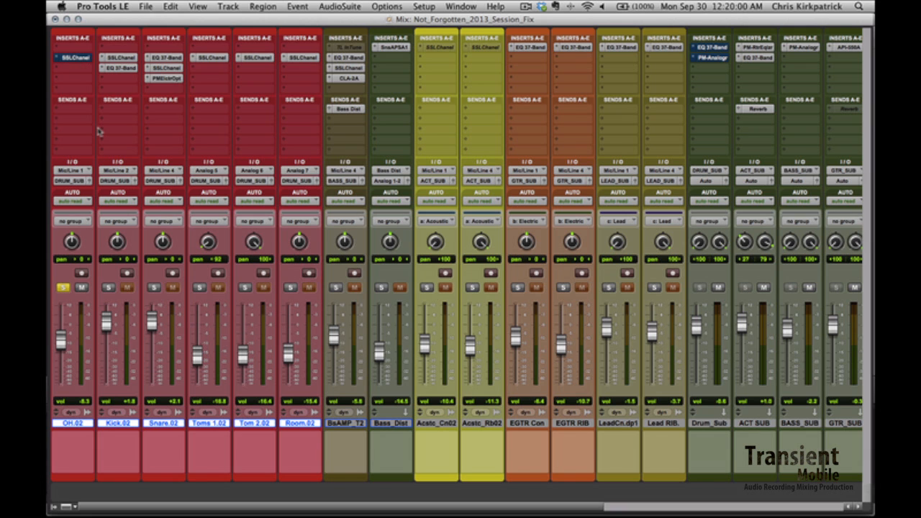
- Open the OH.02 track's SSLChannel plug-in and examine its filter, HMF and LMF settings
{"action": "left_click", "coordinate": [81, 58]}
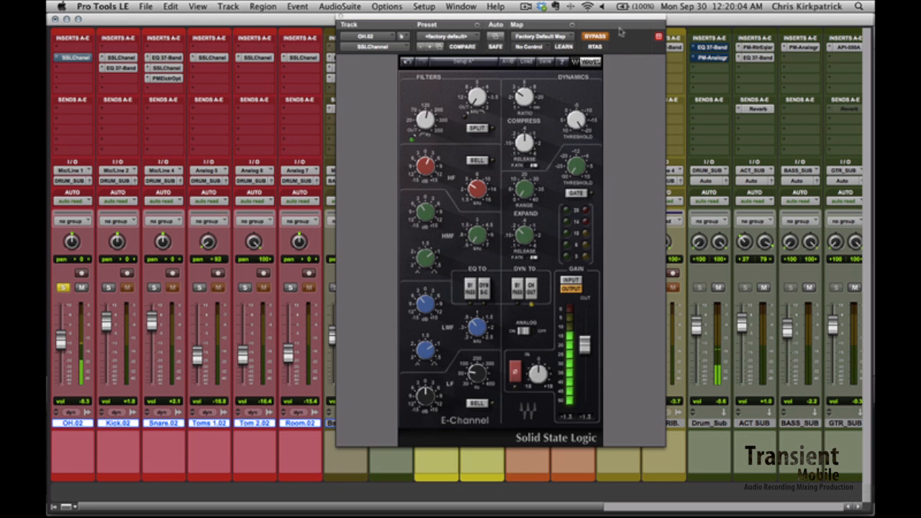
{"action": "left_click_drag", "start_coordinate": [507, 16], "coordinate": [408, 16]}
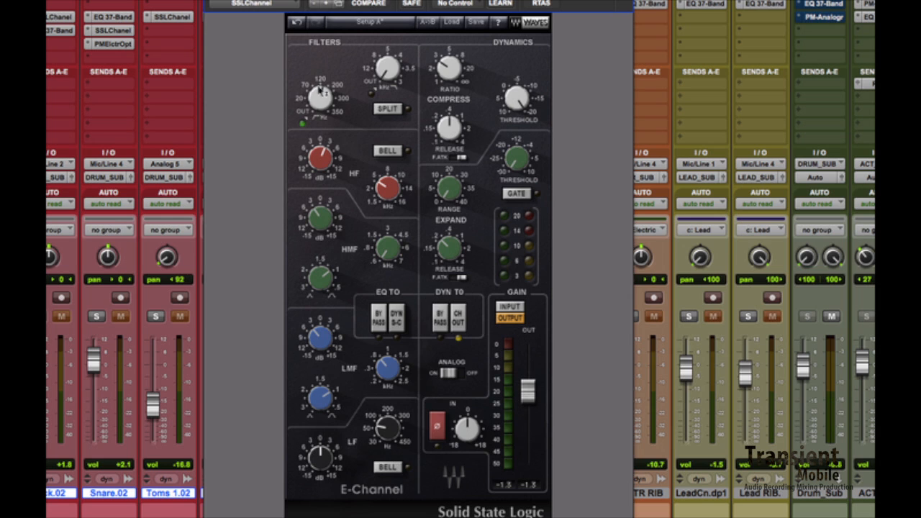
{"action": "mouse_move", "coordinate": [319, 90]}
{"action": "mouse_move", "coordinate": [333, 214]}
{"action": "mouse_move", "coordinate": [324, 344]}
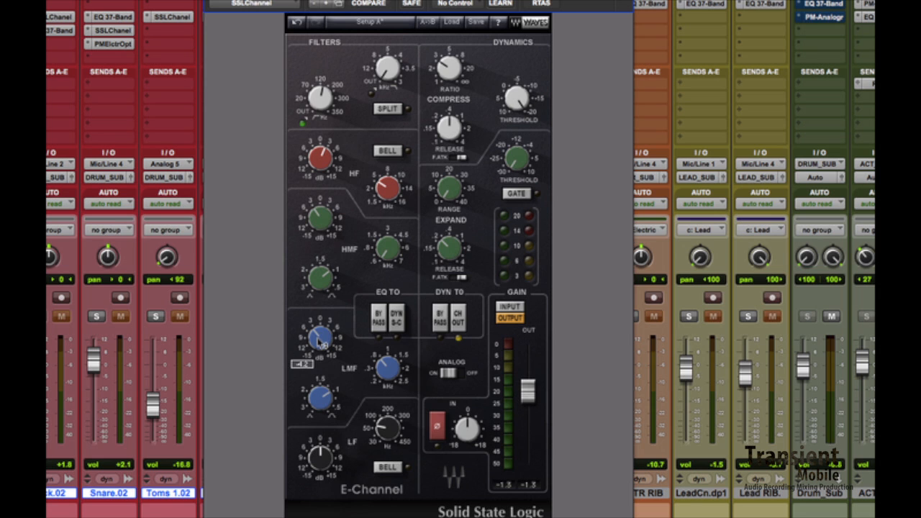
- Adjust the LMF and HMF gains in the OH.02 SSLChannel during playback, then stop playback
{"action": "mouse_move", "coordinate": [321, 344]}
{"action": "left_mouse_down"}
{"action": "mouse_move", "coordinate": [322, 313]}
{"action": "mouse_move", "coordinate": [321, 345]}
{"action": "left_mouse_up"}
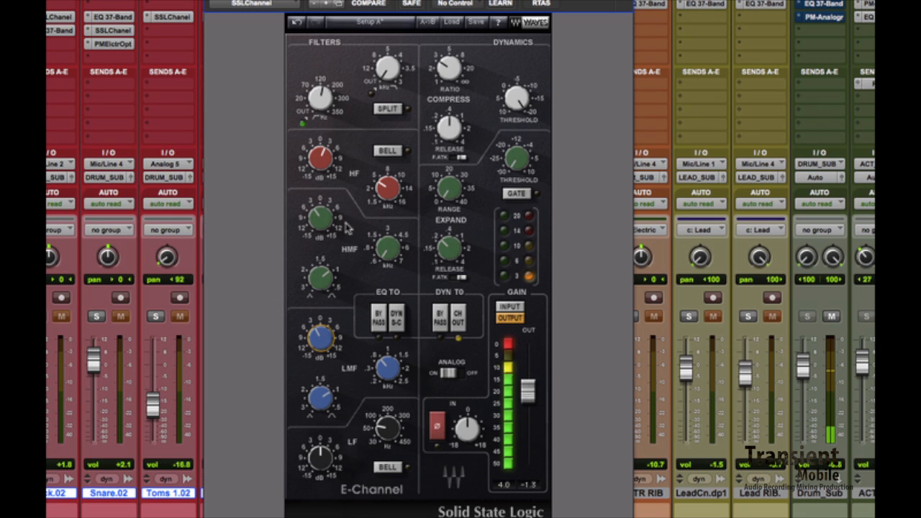
{"action": "left_click_drag", "start_coordinate": [323, 223], "coordinate": [327, 226]}
{"action": "left_click", "coordinate": [511, 343]}
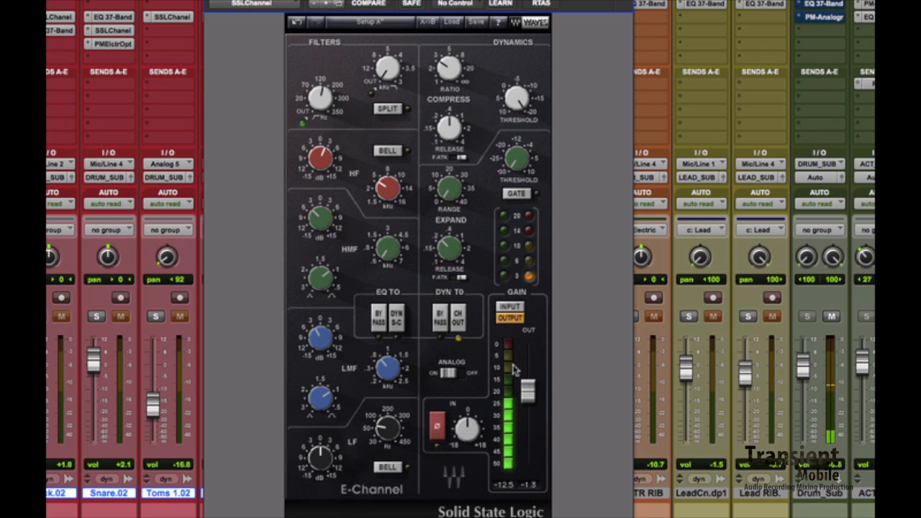
{"action": "key", "text": "space"}
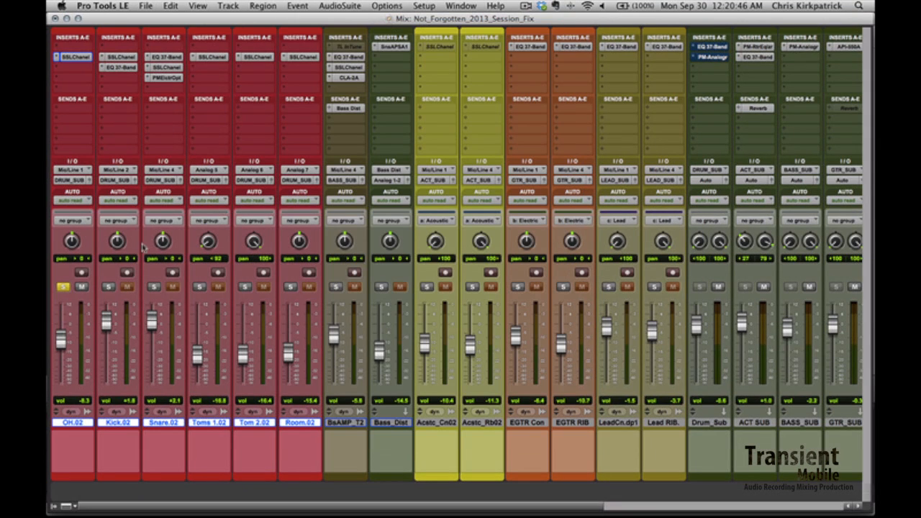
- Solo Kick.02 instead of OH.02 and bypass its SSLChannel and EQ 3 7-Band plug-ins
{"action": "left_click", "coordinate": [62, 286]}
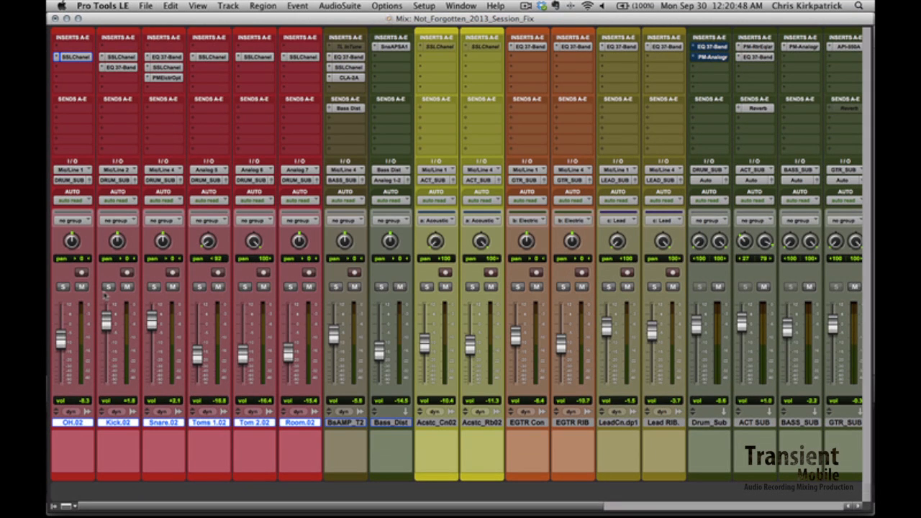
{"action": "left_click", "coordinate": [108, 287]}
{"action": "left_click", "coordinate": [130, 56], "text": "super"}
{"action": "left_click", "coordinate": [129, 68], "text": "super"}
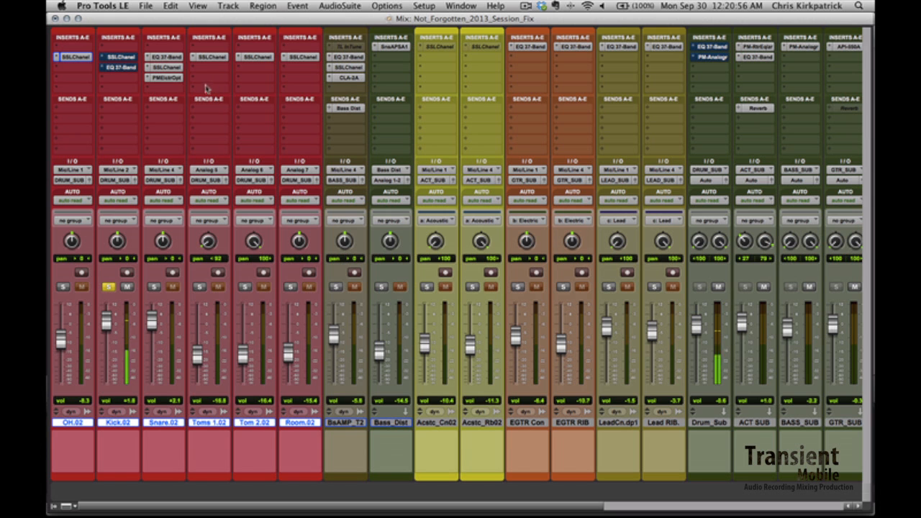
- Open the Kick.02 SSLChannel, inspect its LF band, and compare the sound with the plug-in bypassed and active
{"action": "left_click", "coordinate": [120, 56]}
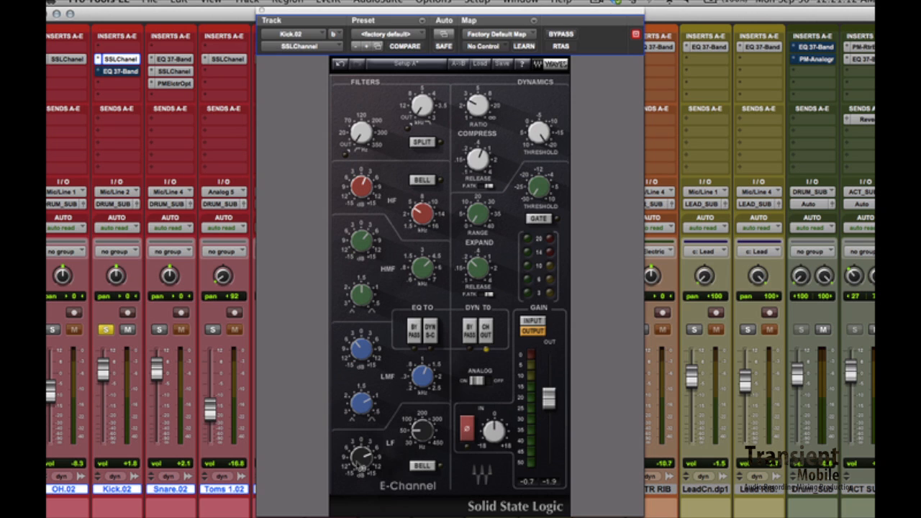
{"action": "left_click", "coordinate": [423, 431]}
{"action": "mouse_move", "coordinate": [429, 387]}
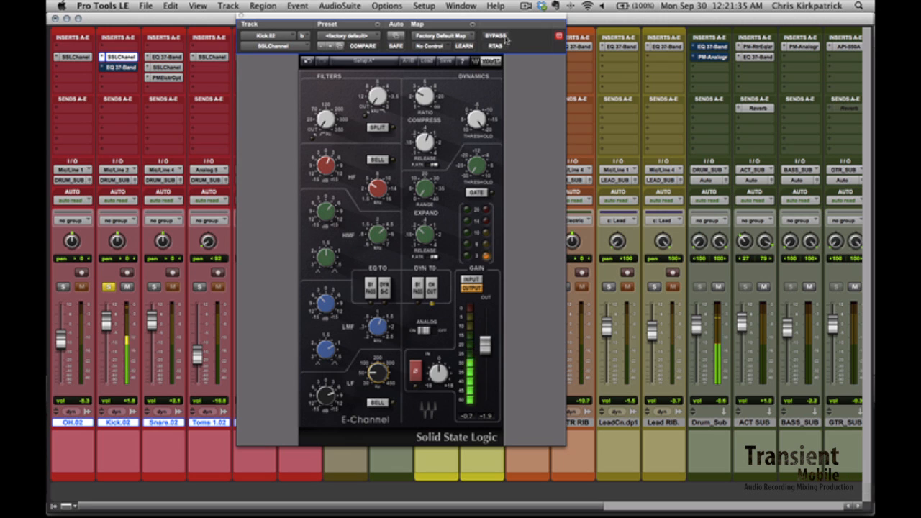
{"action": "left_click", "coordinate": [505, 37]}
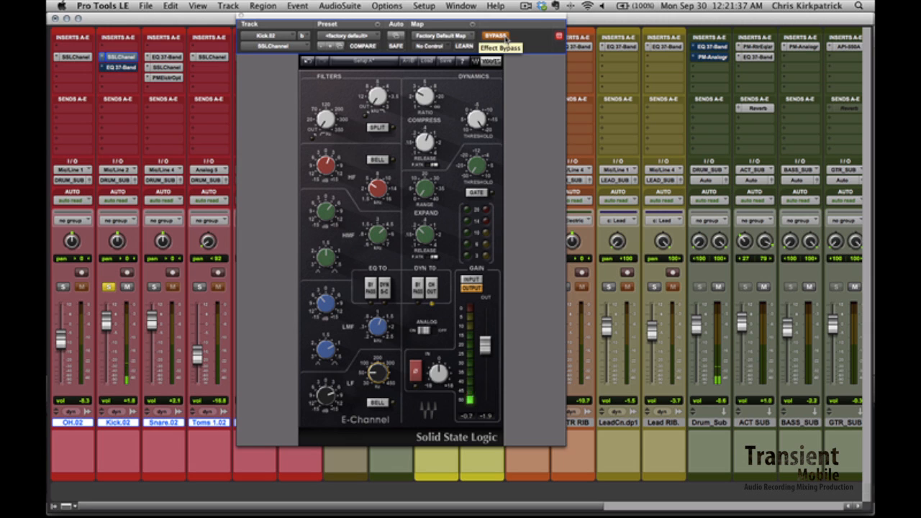
{"action": "left_click", "coordinate": [505, 38]}
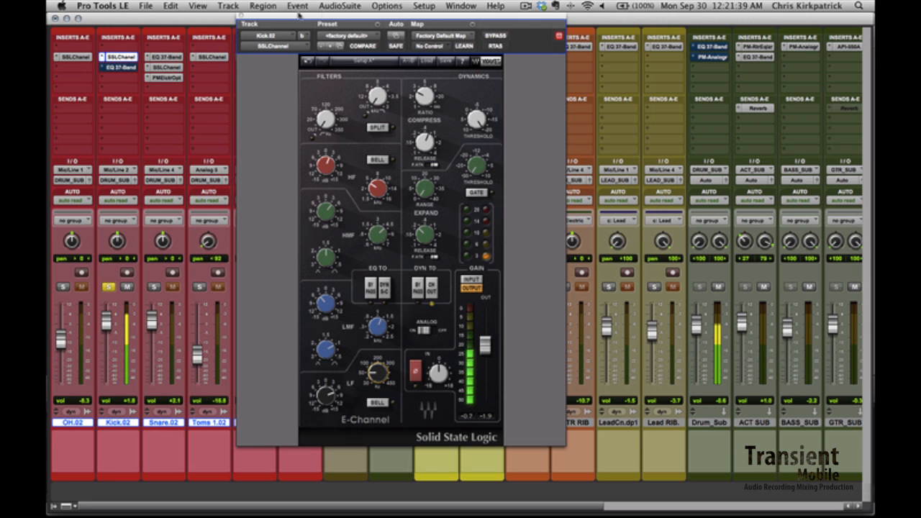
- Open the EQ 3 7-Band on Kick.02, compare it bypassed and active, and leave it active
{"action": "left_click", "coordinate": [128, 68]}
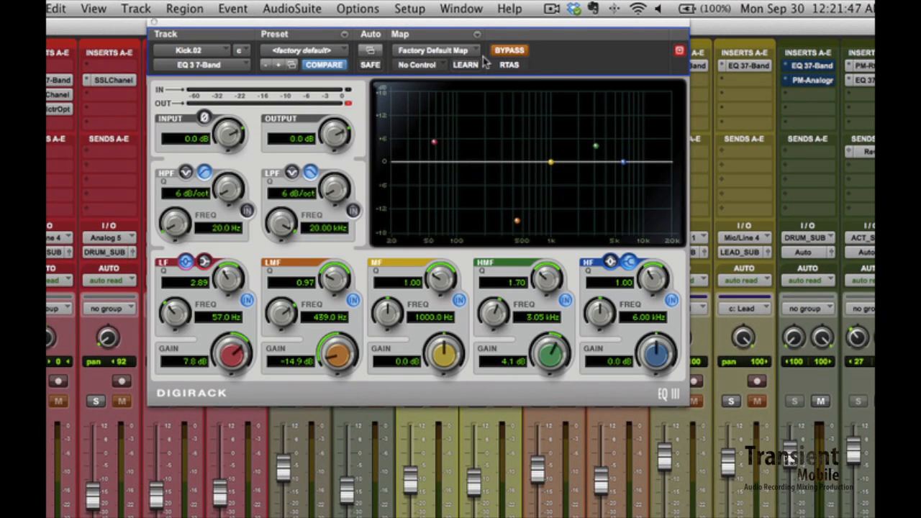
{"action": "left_click", "coordinate": [509, 51]}
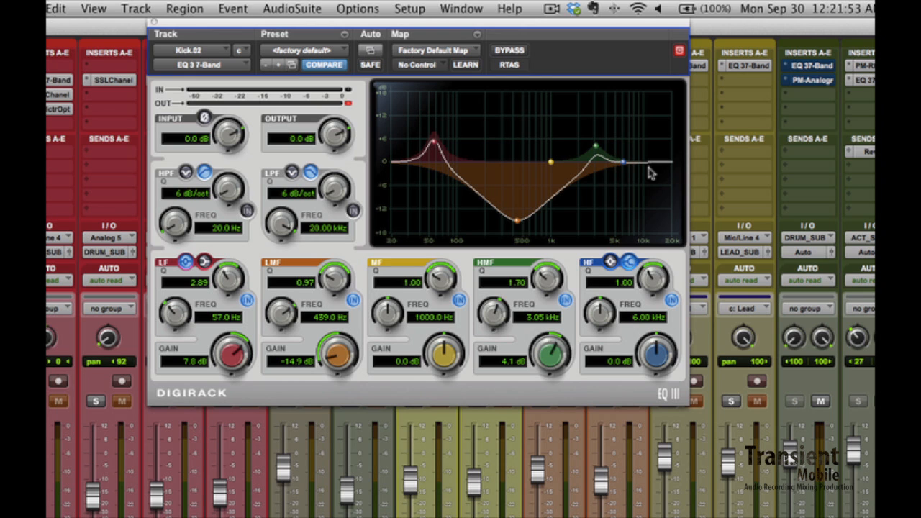
{"action": "left_click", "coordinate": [524, 51]}
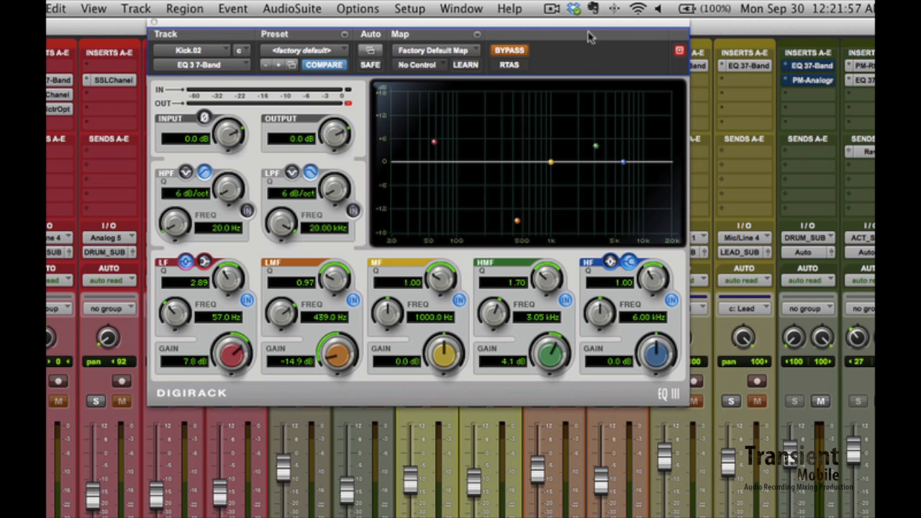
{"action": "left_click", "coordinate": [511, 51]}
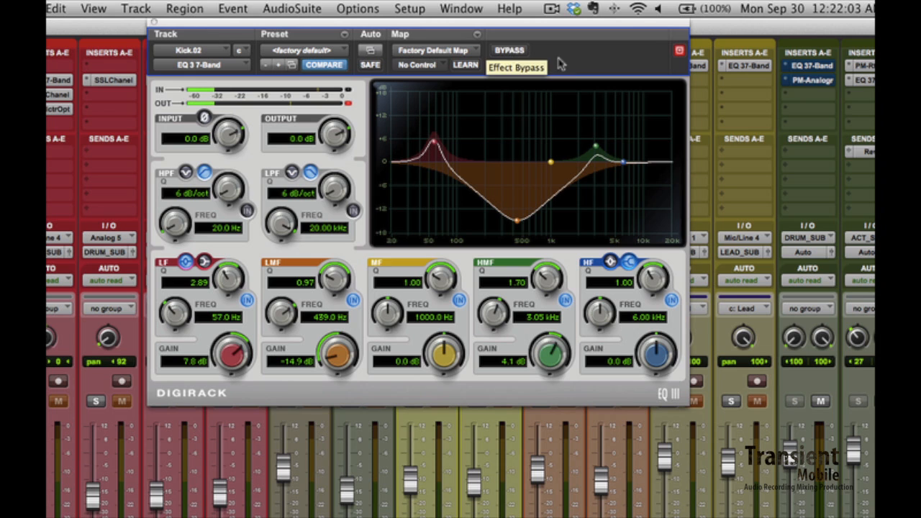
- Audition the kick EQ's LMF band inverted to 14.9 dB, restore it to -14.9 dB, and close the EQ
{"action": "left_click", "coordinate": [518, 221], "text": "shift"}
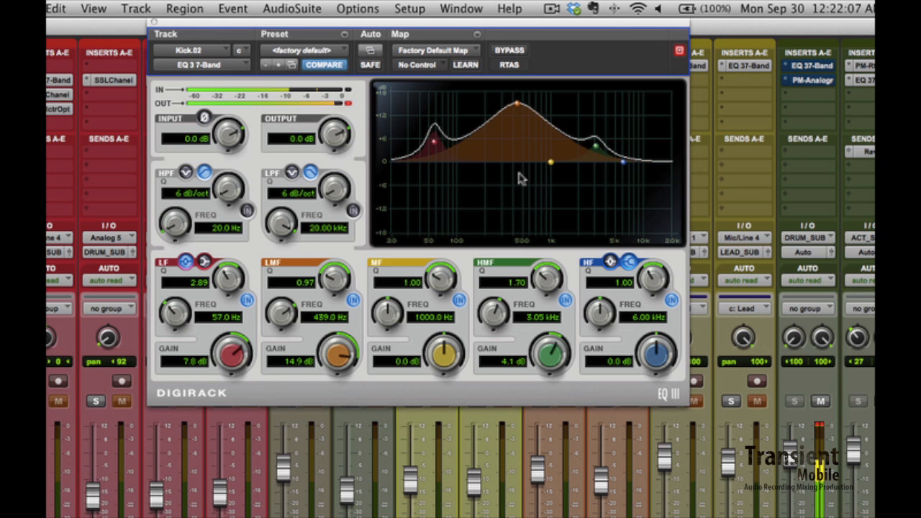
{"action": "left_click", "coordinate": [518, 107], "text": "shift"}
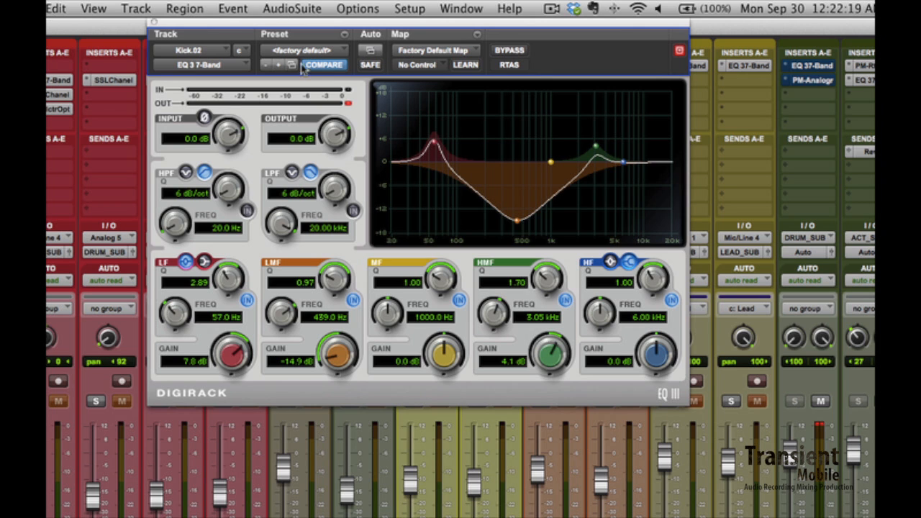
{"action": "left_click", "coordinate": [348, 104]}
{"action": "left_click", "coordinate": [153, 23]}
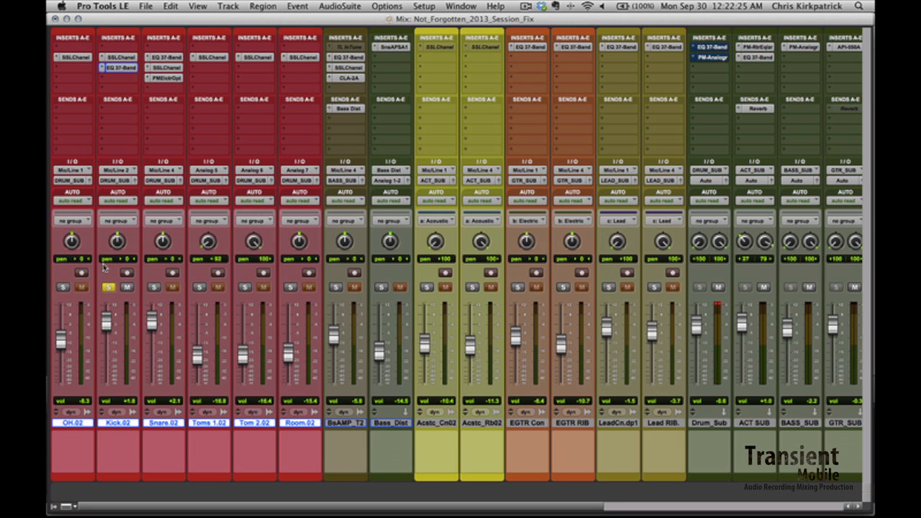
- Solo Snare.02 instead of Kick.02 and bypass all three of its insert plug-ins
{"action": "left_click", "coordinate": [108, 286]}
{"action": "left_click", "coordinate": [153, 287]}
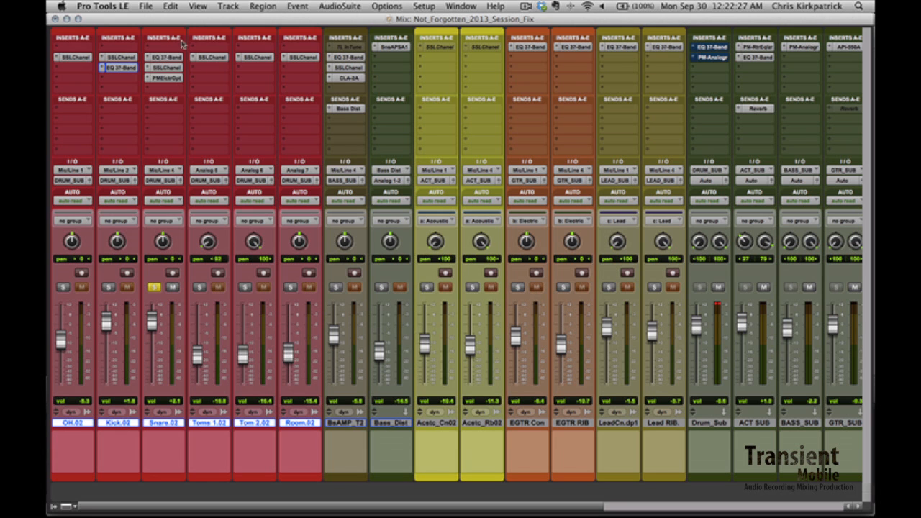
{"action": "left_click_drag", "start_coordinate": [174, 65], "coordinate": [173, 79]}
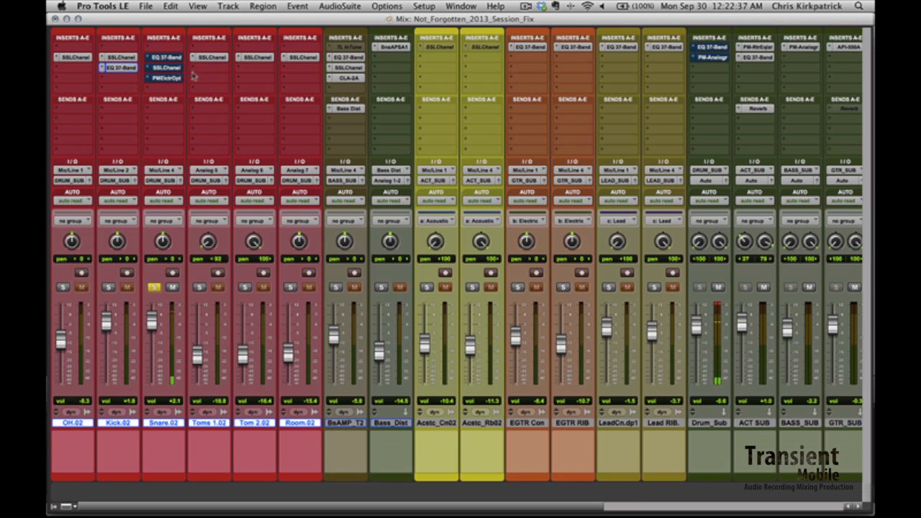
- Reactivate the EQ 3 7-Band on Snare.02, compare its sound bypassed and active in its window, and close it
{"action": "left_click", "coordinate": [171, 57], "text": "super"}
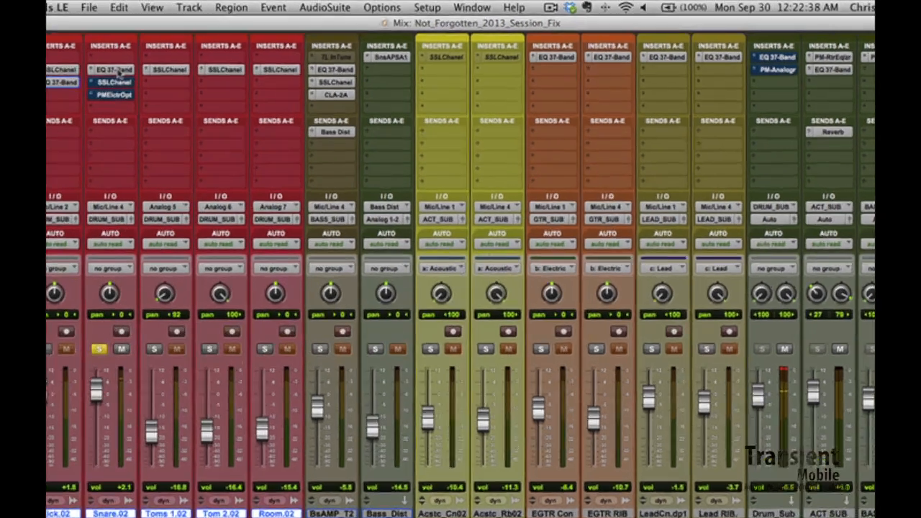
{"action": "left_click", "coordinate": [117, 70]}
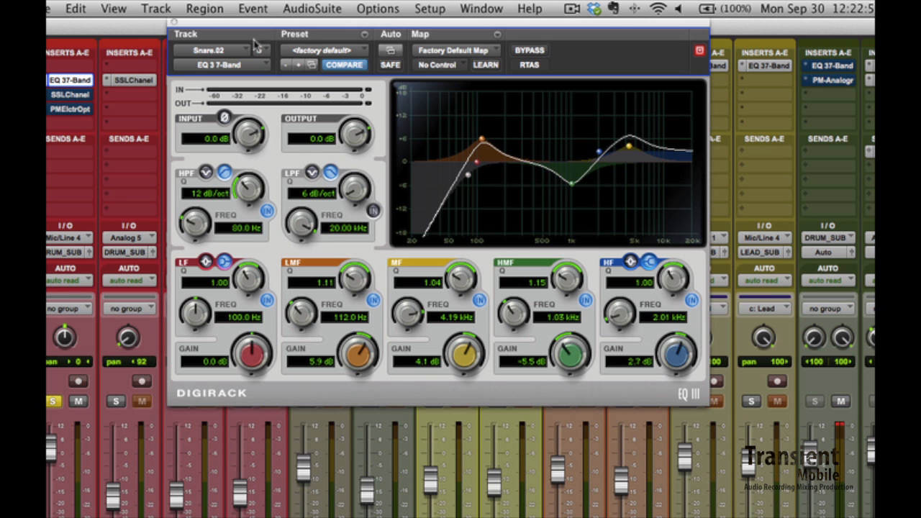
{"action": "left_click", "coordinate": [83, 83], "text": "super"}
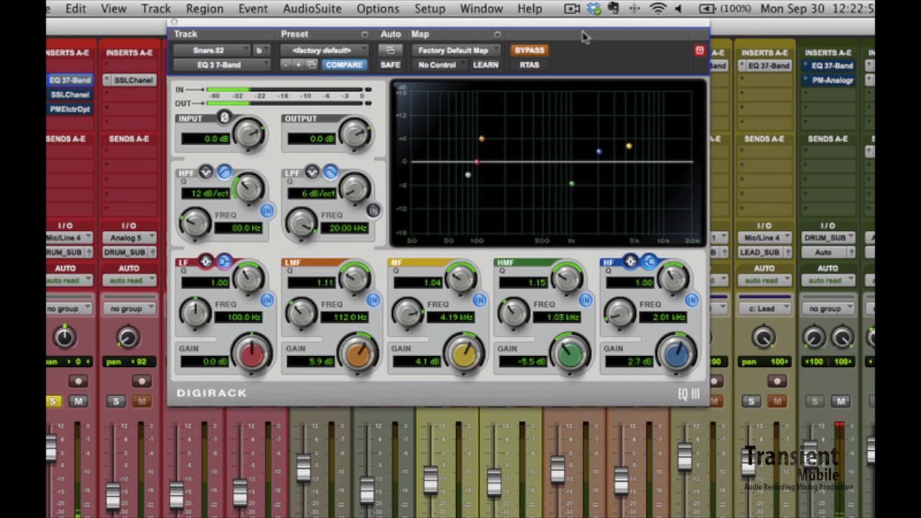
{"action": "left_click", "coordinate": [544, 51]}
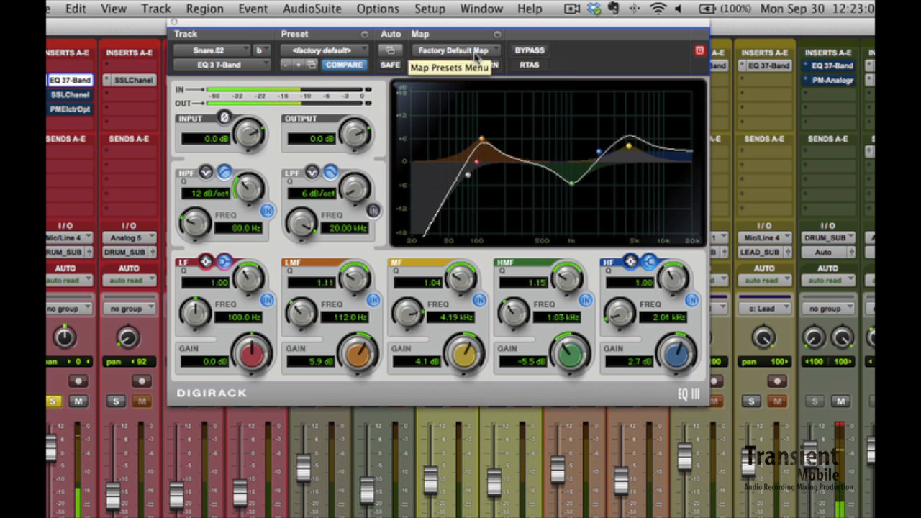
{"action": "left_click", "coordinate": [532, 51]}
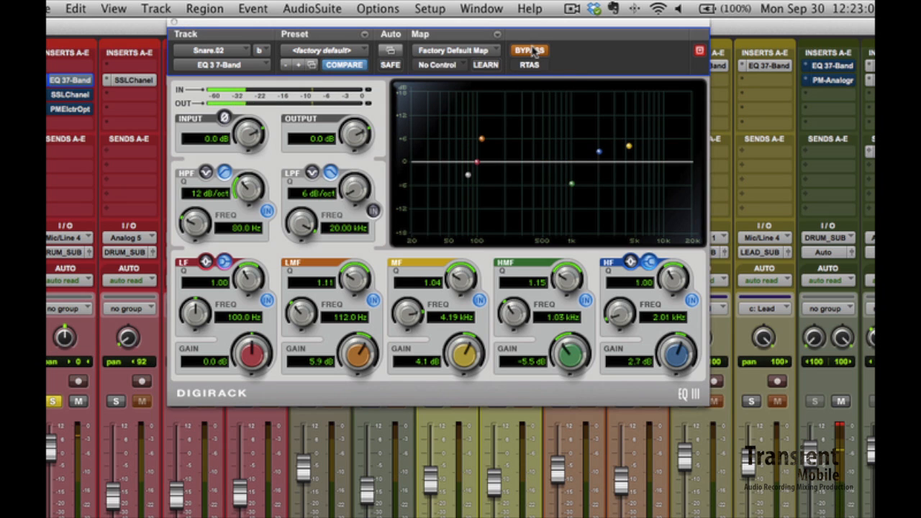
{"action": "left_click", "coordinate": [531, 51]}
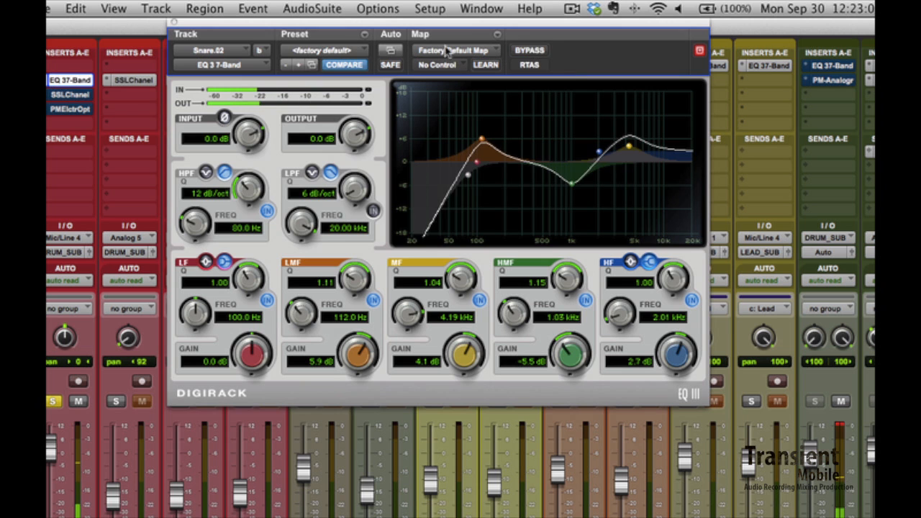
{"action": "left_click", "coordinate": [173, 23]}
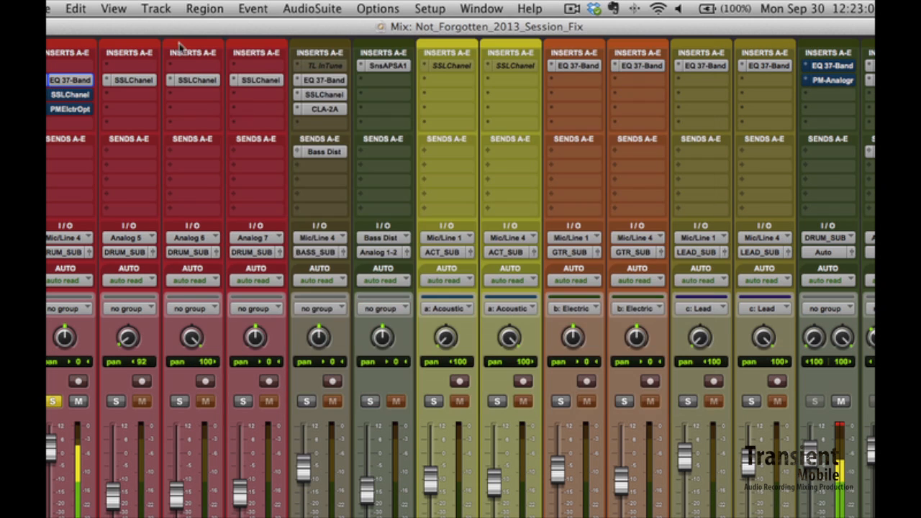
- Open the SSLChannel on Snare.02, compare its sound bypassed and active, leave it active, and close its window
{"action": "left_click", "coordinate": [48, 93]}
{"action": "left_click", "coordinate": [61, 95]}
{"action": "left_click", "coordinate": [70, 95]}
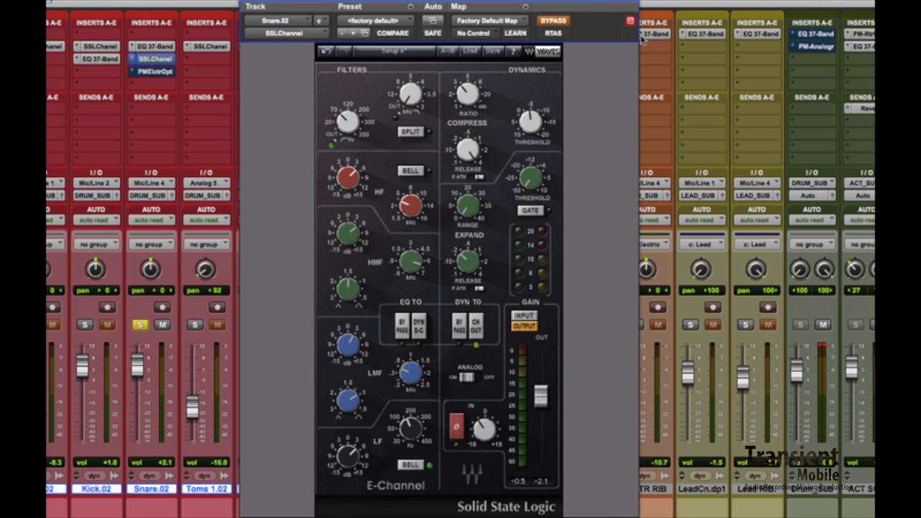
{"action": "left_click", "coordinate": [561, 21]}
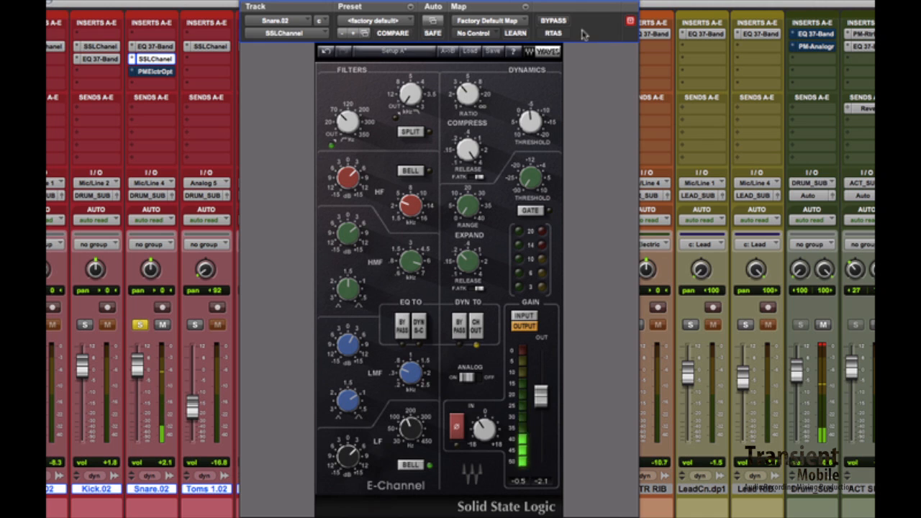
{"action": "left_click", "coordinate": [565, 25]}
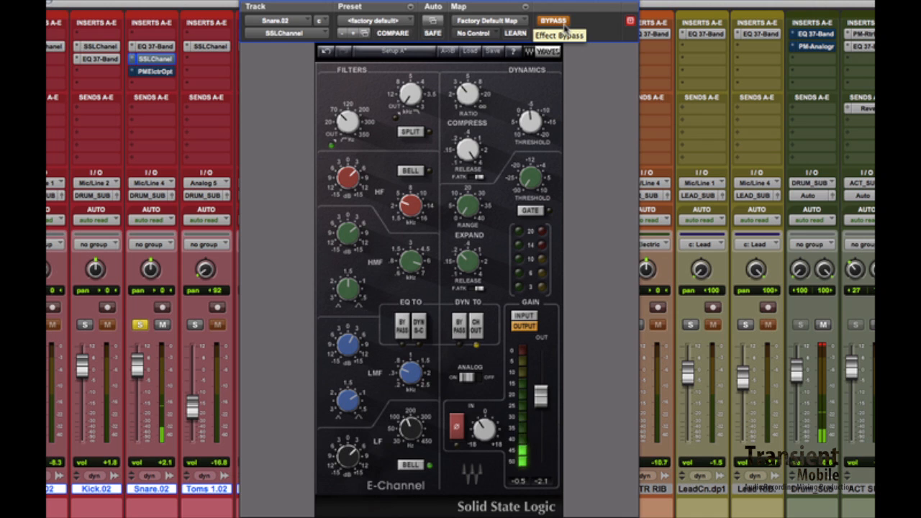
{"action": "left_click", "coordinate": [565, 25]}
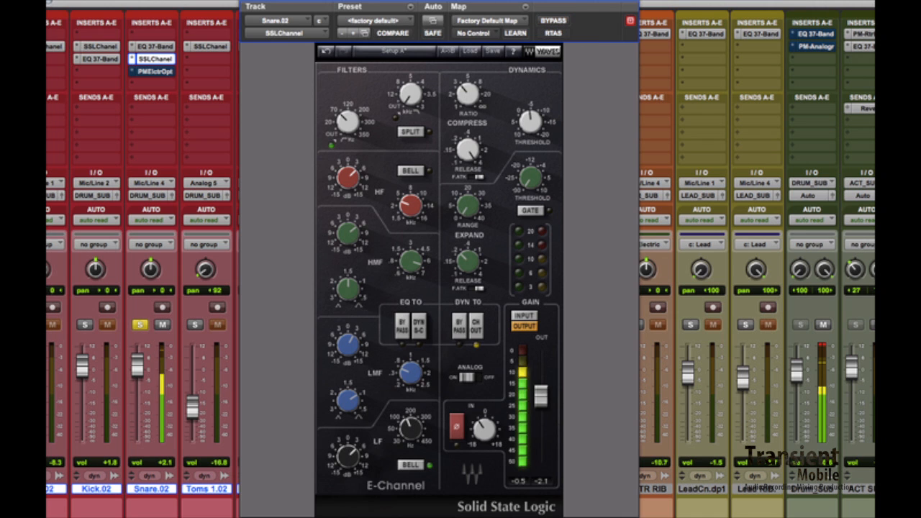
{"action": "left_click", "coordinate": [245, 3]}
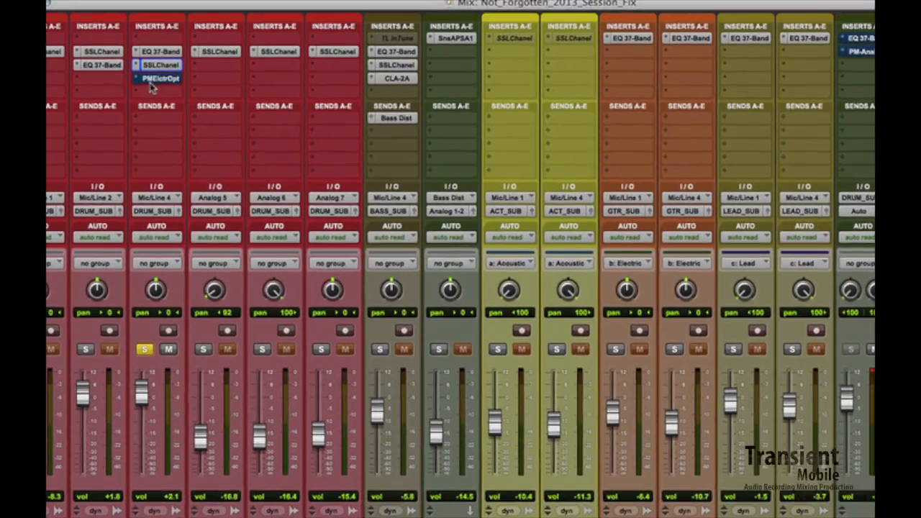
- Open the PM-Electro Optical on Snare.02, compare it bypassed and active, leave it active, and close its window
{"action": "left_click", "coordinate": [153, 81]}
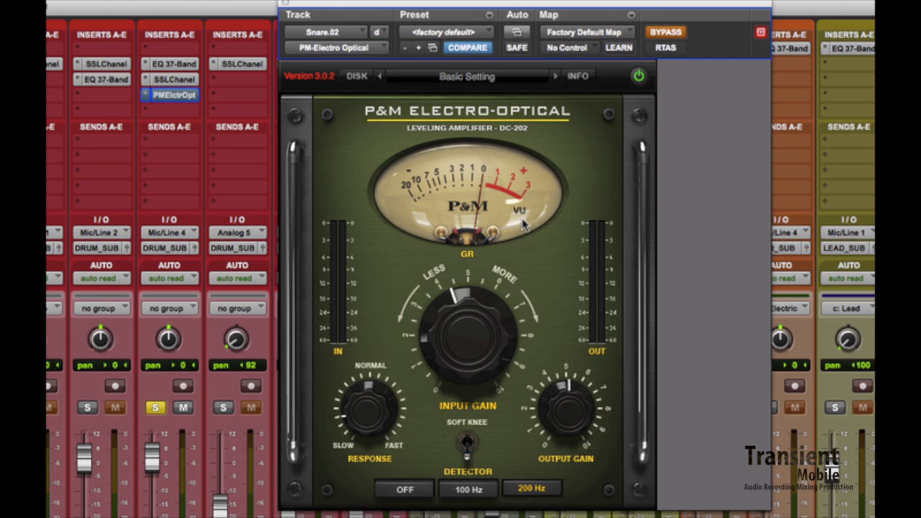
{"action": "left_click_drag", "start_coordinate": [673, 41], "coordinate": [647, 41]}
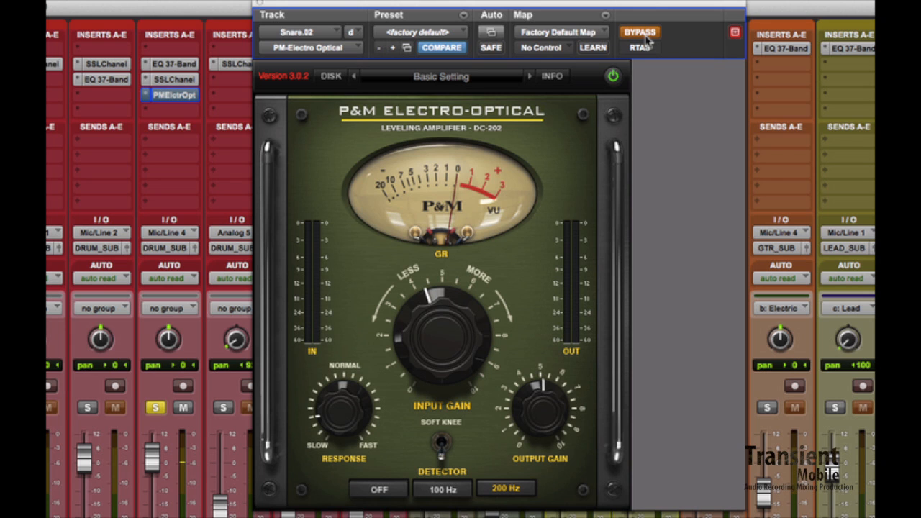
{"action": "left_click", "coordinate": [646, 41]}
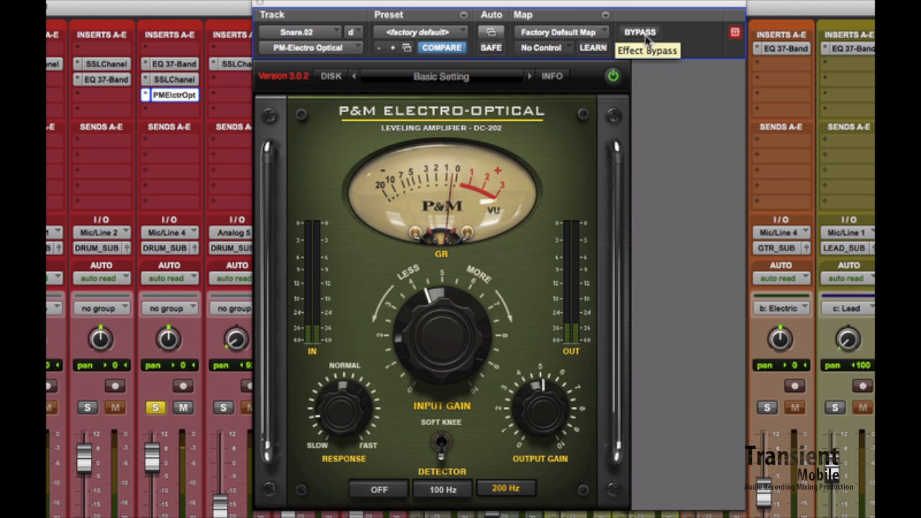
{"action": "left_click", "coordinate": [647, 41]}
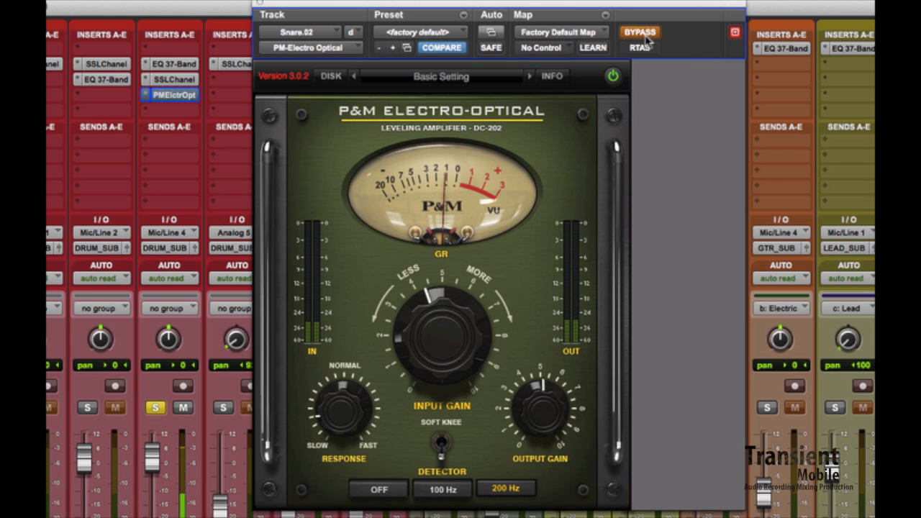
{"action": "left_click", "coordinate": [646, 33]}
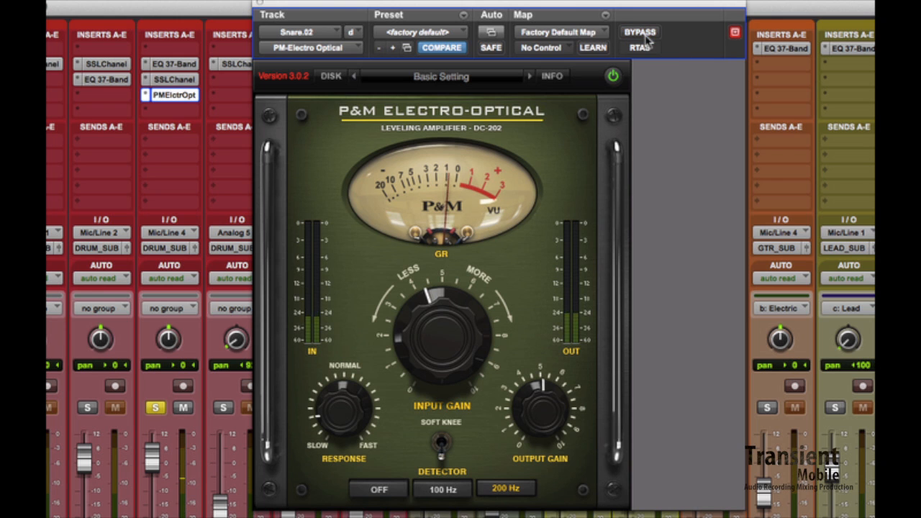
{"action": "left_click", "coordinate": [261, 6]}
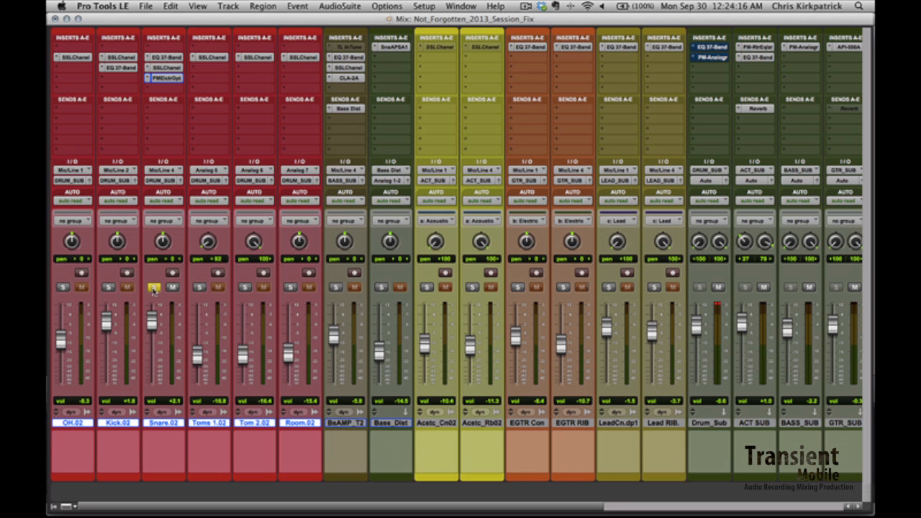
- Solo Toms 1.02 and Tom 2.02 instead of Snare.02
{"action": "left_click", "coordinate": [153, 288]}
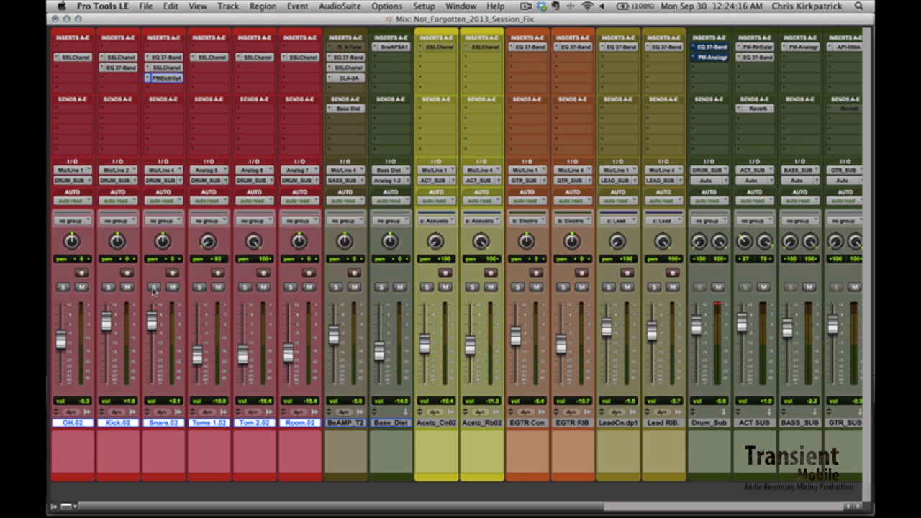
{"action": "left_click", "coordinate": [201, 287]}
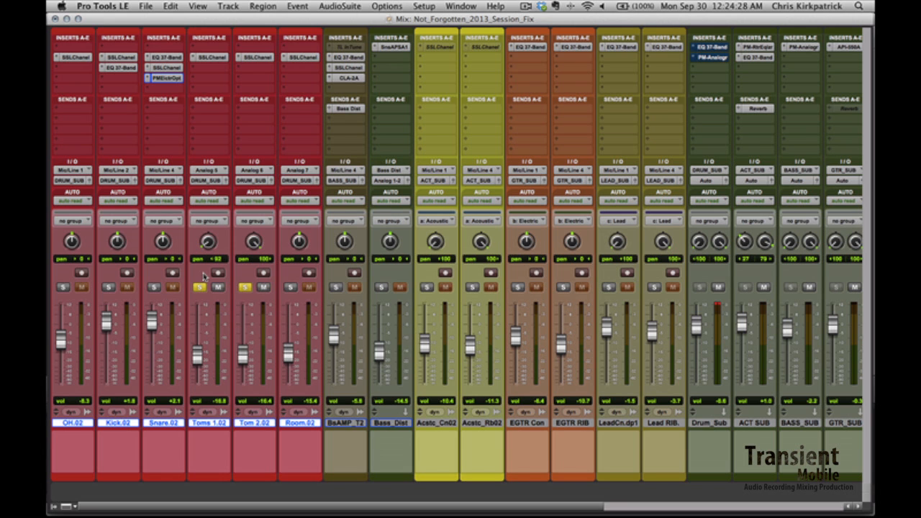
- Examine the SSLChannel settings on Toms 1.02, close the window, and audition both tom tracks with their SSLChannel inserts bypassed
{"action": "left_click", "coordinate": [213, 57]}
{"action": "mouse_move", "coordinate": [307, 128]}
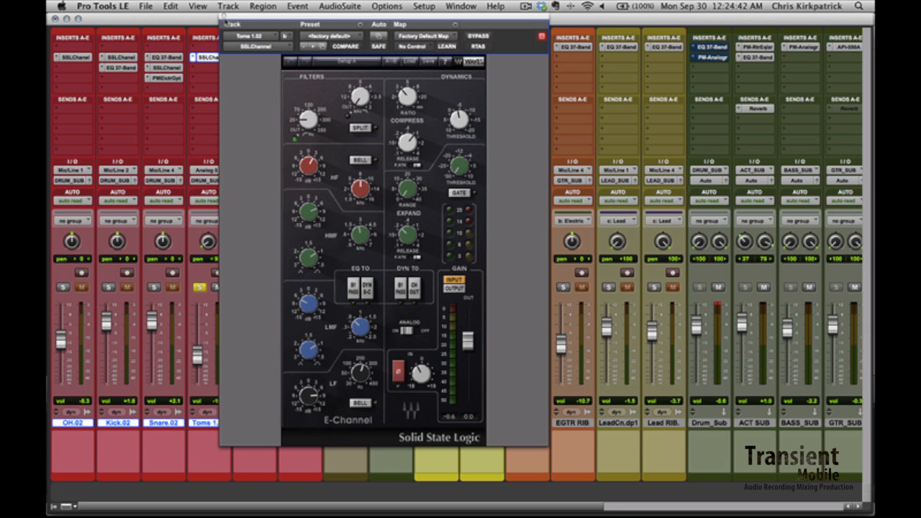
{"action": "left_click", "coordinate": [224, 23]}
{"action": "left_click_drag", "start_coordinate": [273, 62], "coordinate": [223, 61]}
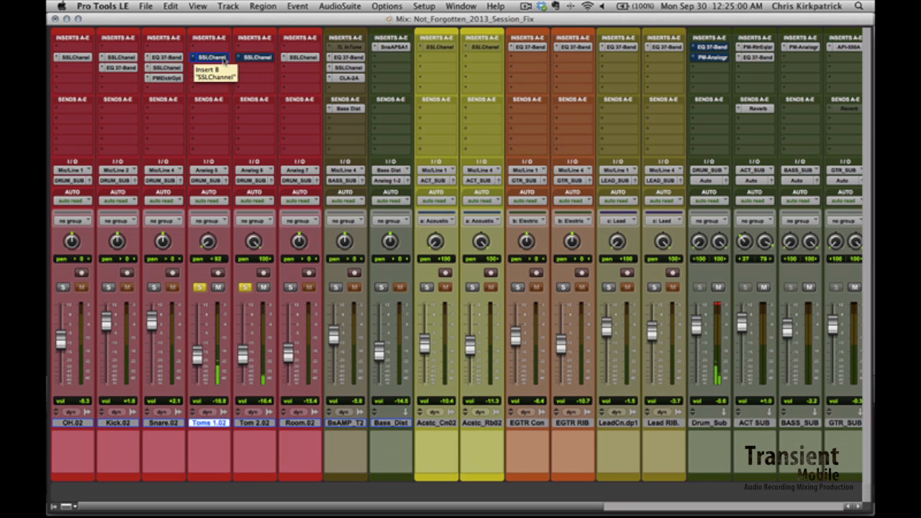
- Open the SSLChannel on Room.02, bypass it, and move its window clear of the drum tracks
{"action": "left_click", "coordinate": [302, 58]}
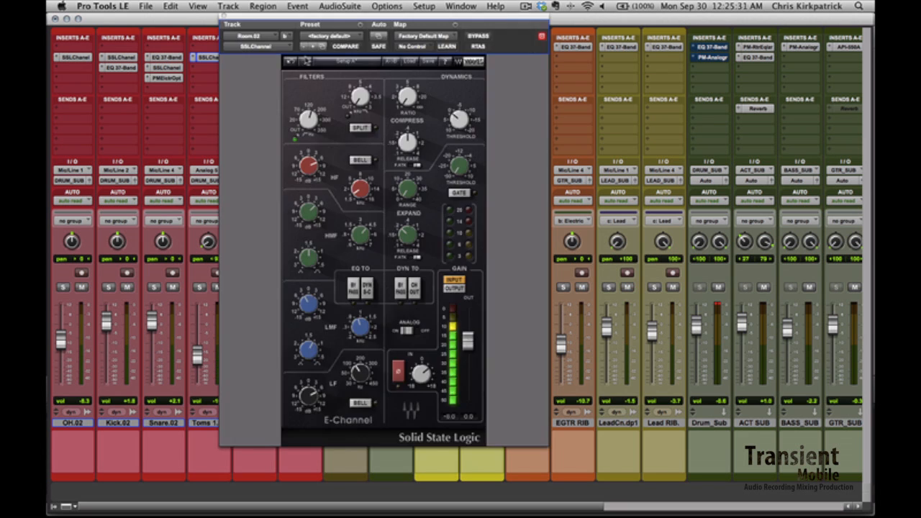
{"action": "left_click", "coordinate": [479, 36]}
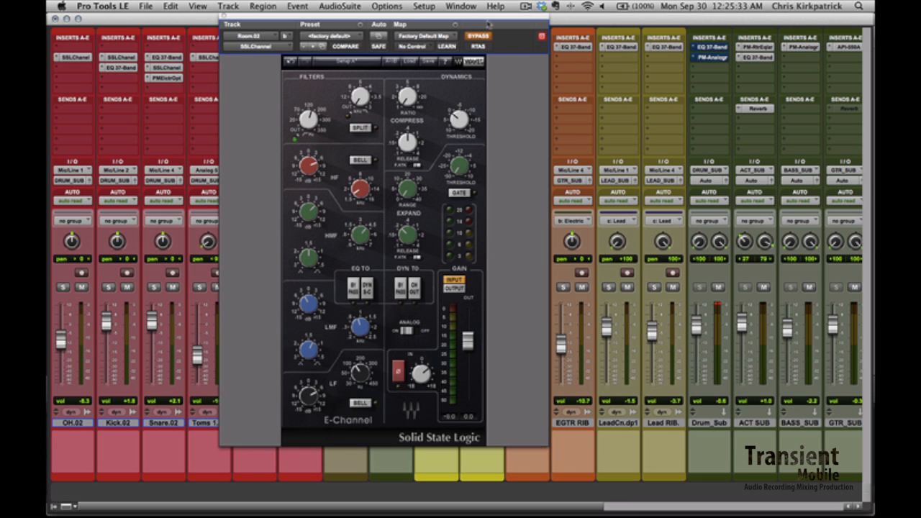
{"action": "left_click_drag", "start_coordinate": [515, 20], "coordinate": [711, 23]}
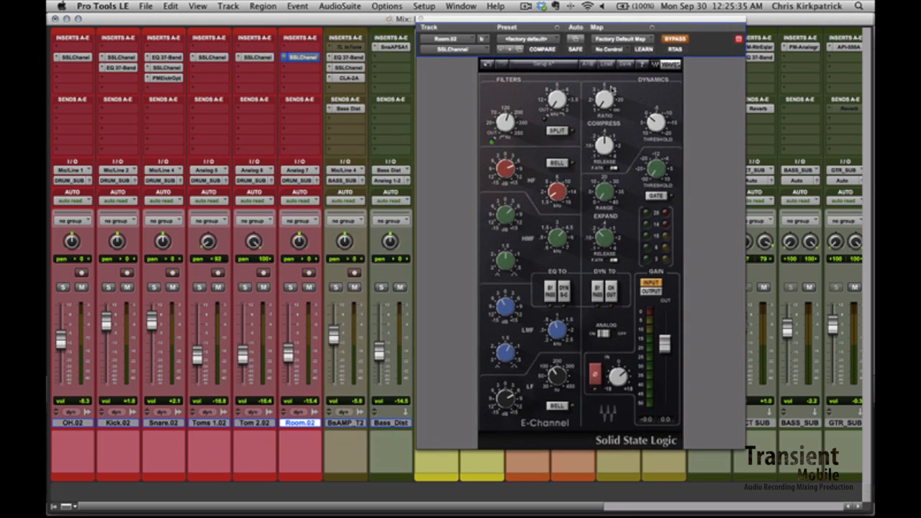
- Solo Room.02 and raise its fader to +2.1 dB
{"action": "left_click", "coordinate": [290, 287]}
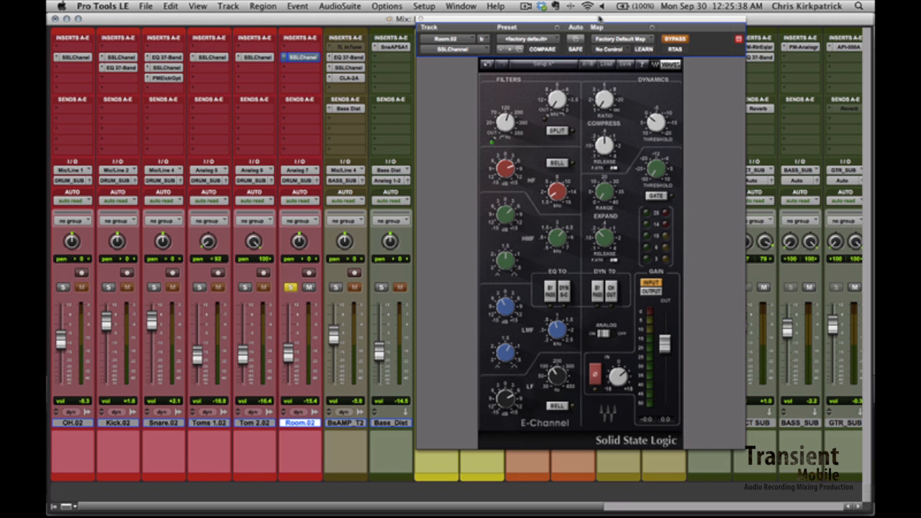
{"action": "left_click_drag", "start_coordinate": [599, 17], "coordinate": [569, 16]}
{"action": "left_click_drag", "start_coordinate": [289, 352], "coordinate": [292, 329]}
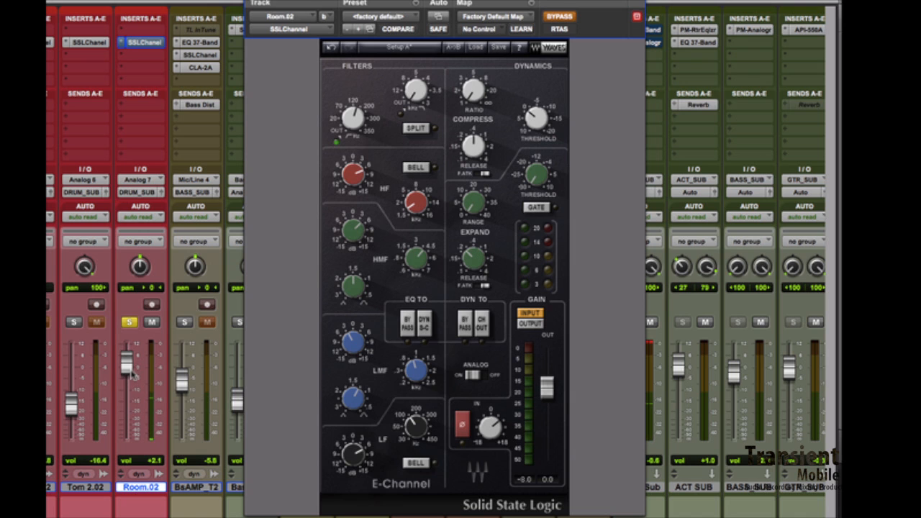
- Reactivate the SSLChannel on Room.02, compare its sound bypassed and active, leave it active, and close its window
{"action": "left_click", "coordinate": [561, 17]}
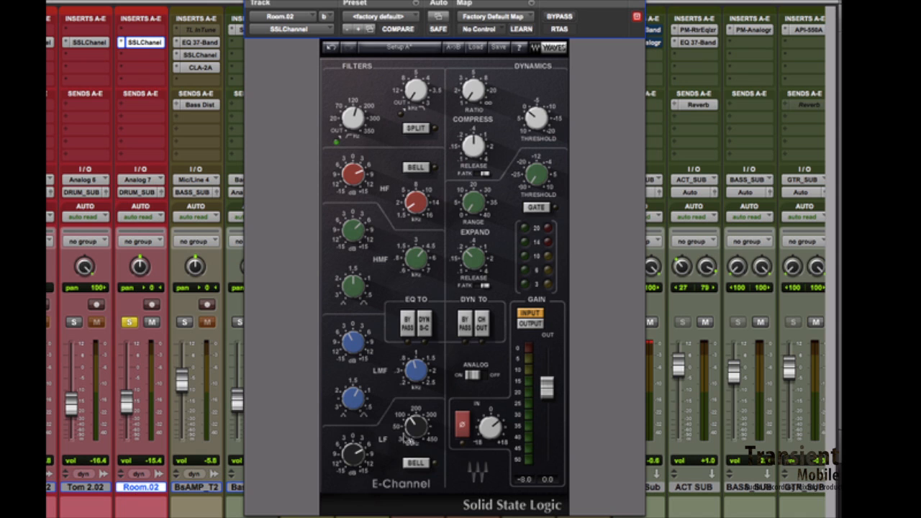
{"action": "mouse_move", "coordinate": [415, 424]}
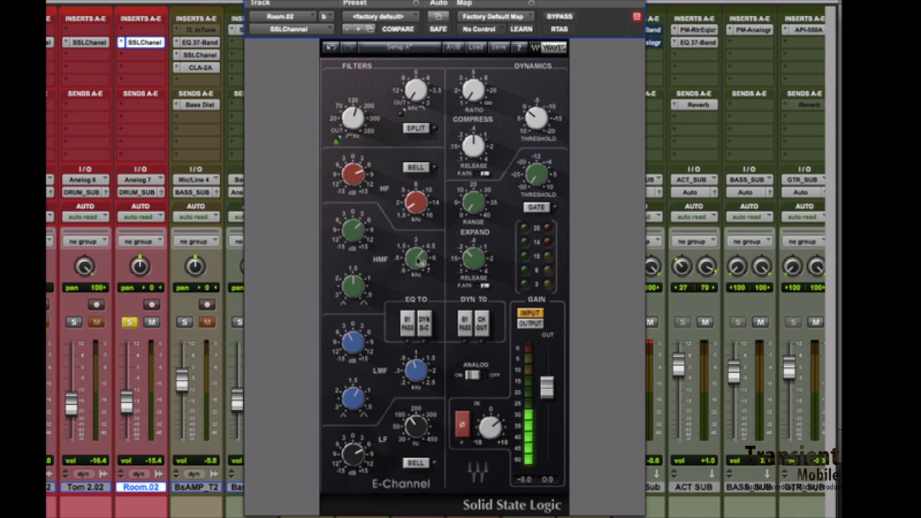
{"action": "left_click", "coordinate": [565, 19]}
{"action": "left_click", "coordinate": [565, 19]}
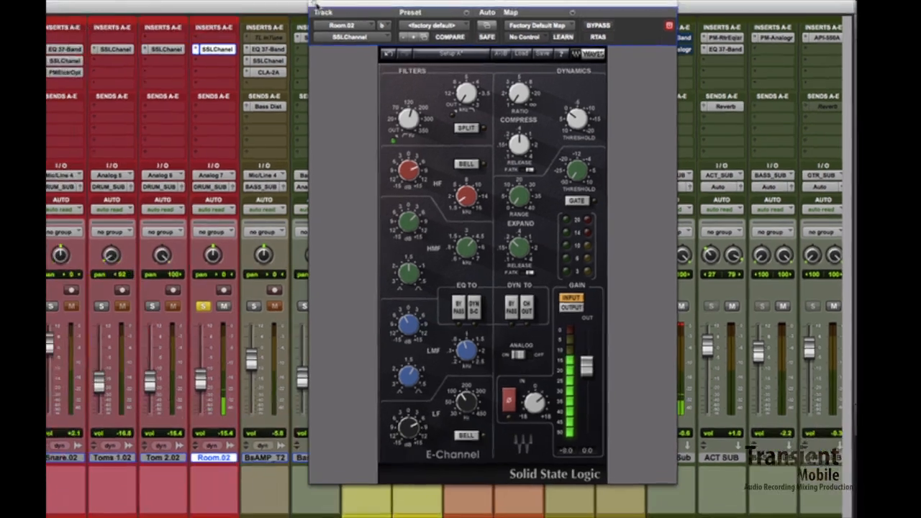
{"action": "left_click", "coordinate": [315, 9]}
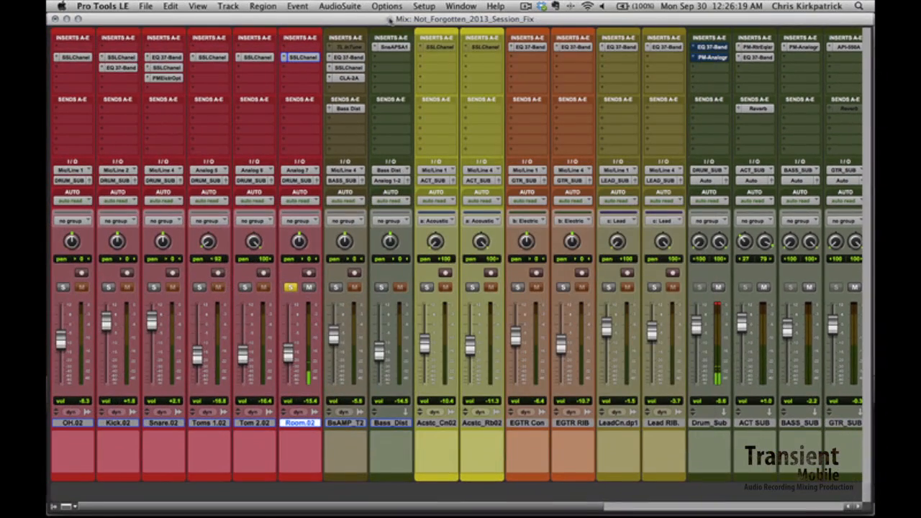
- Solo all six grouped drum tracks, activate the EQ 3 7-Band on Drum_Sub, and clear its clip indicators
{"action": "left_click", "coordinate": [293, 288]}
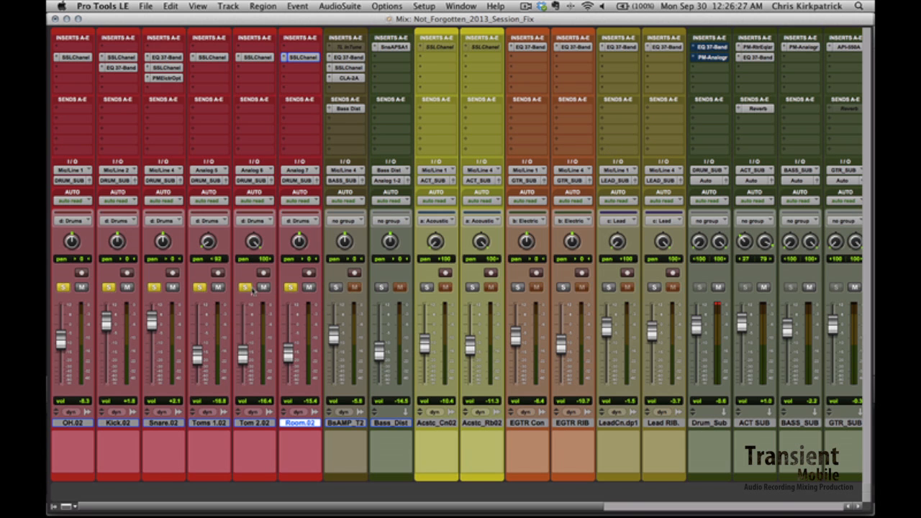
{"action": "scroll", "coordinate": [403, 302], "scroll_direction": "right", "scroll_amount": 5}
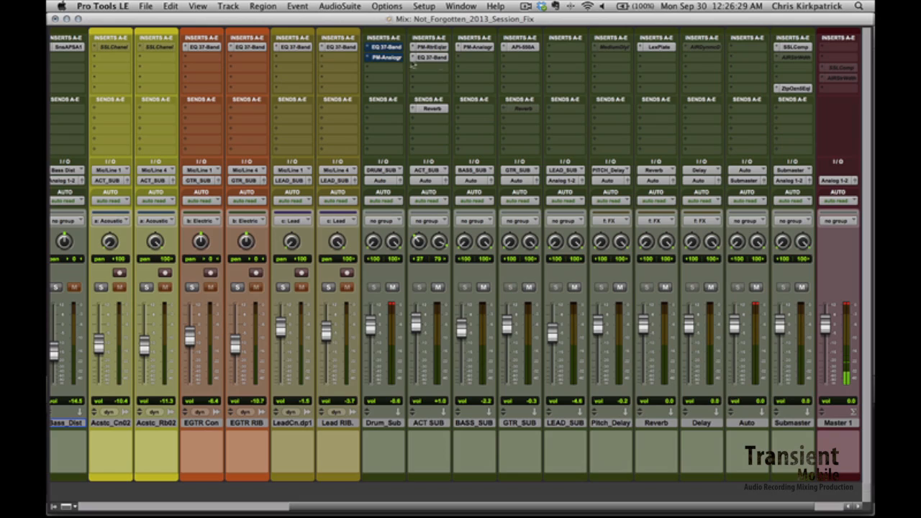
{"action": "left_click", "coordinate": [399, 50]}
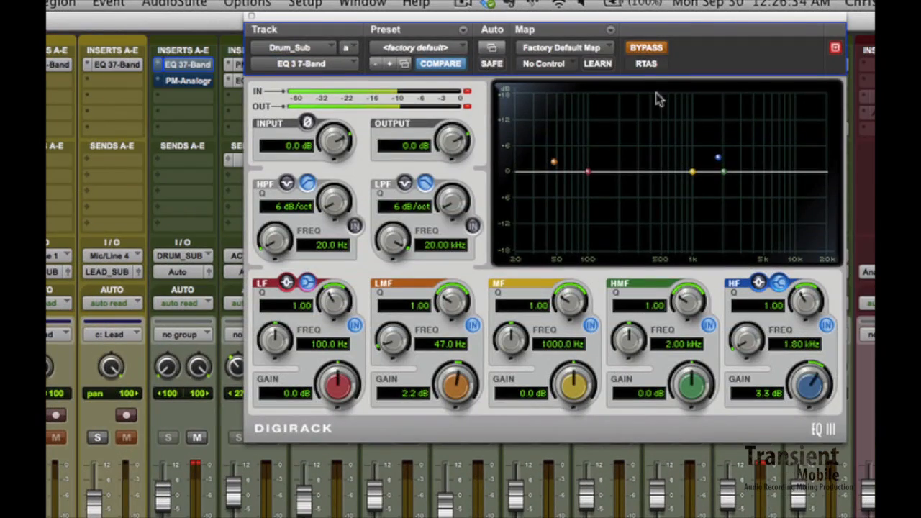
{"action": "left_click", "coordinate": [645, 48]}
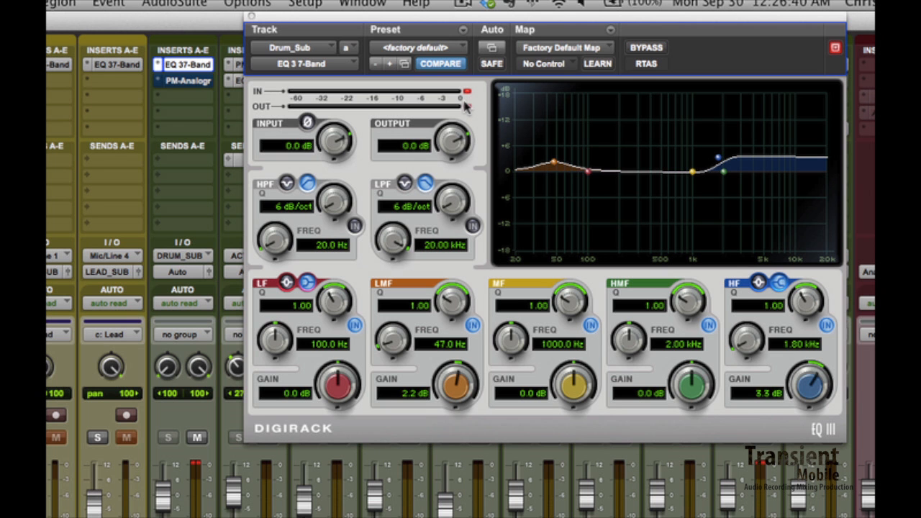
{"action": "left_click", "coordinate": [467, 92]}
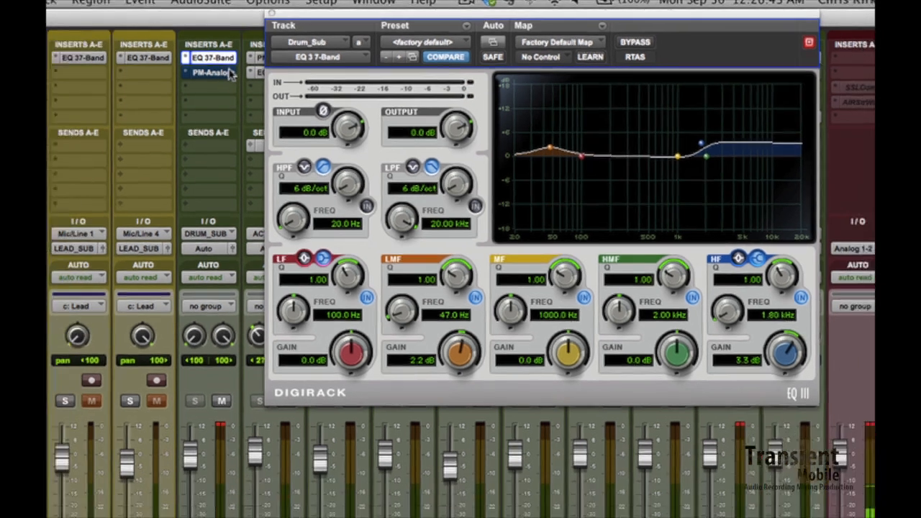
- Open the PM-Analoger on Drum_Sub, activate it, and close its window
{"action": "left_click", "coordinate": [209, 82]}
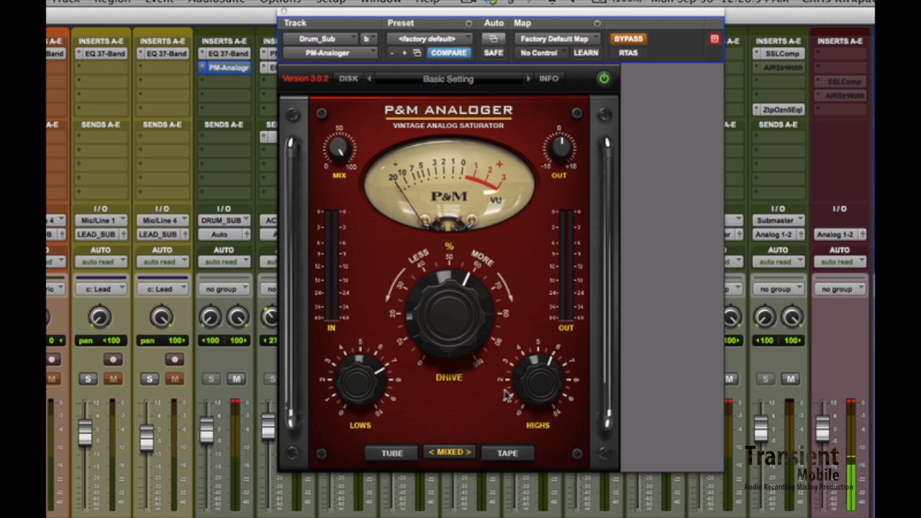
{"action": "left_click", "coordinate": [635, 43]}
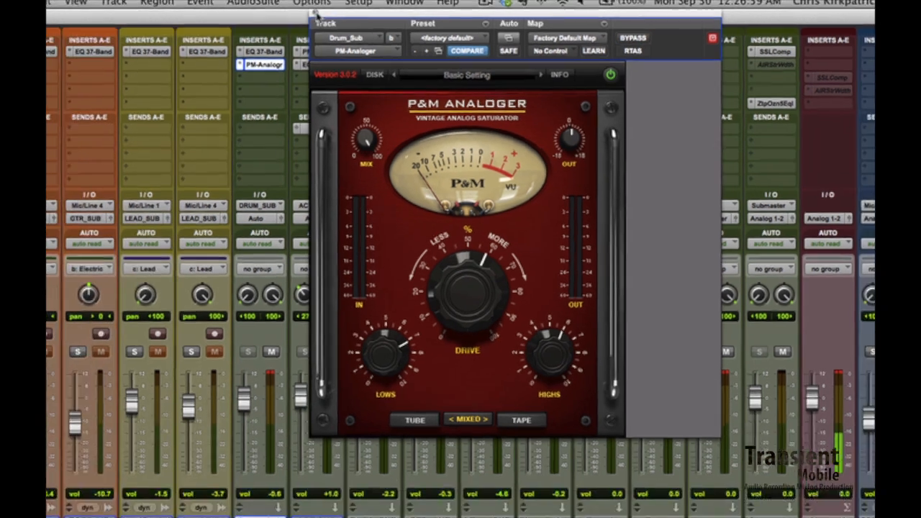
{"action": "left_click", "coordinate": [284, 12]}
- Audition Drum_Sub with both the EQ 3 7-Band and PM-Analoger bypassed, and reactivate both inserts
{"action": "left_click", "coordinate": [362, 47], "text": "super"}
{"action": "left_click", "coordinate": [353, 59], "text": "super"}
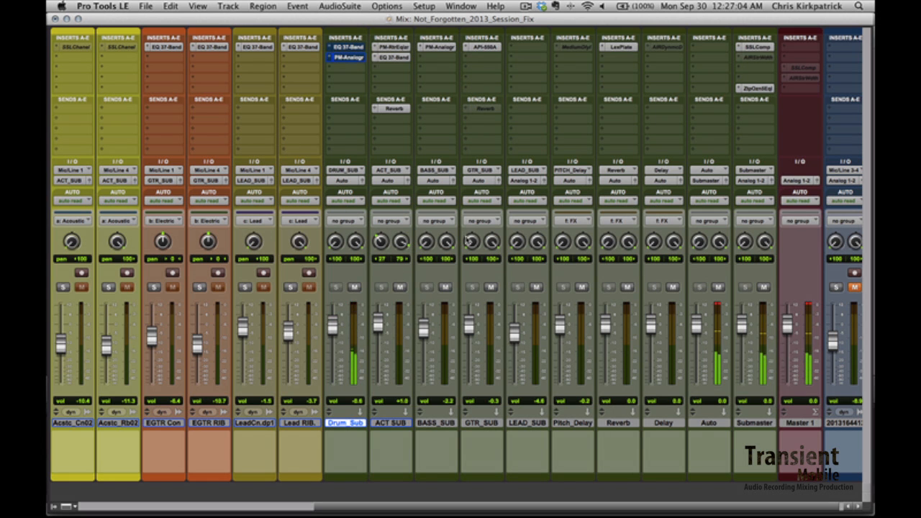
{"action": "left_click", "coordinate": [356, 48]}
{"action": "left_click", "coordinate": [356, 48], "text": "super"}
{"action": "left_click", "coordinate": [353, 58], "text": "super"}
- Compare the PM-Analoger on Drum_Sub bypassed and active in its window, leave it active, and close it
{"action": "left_click", "coordinate": [353, 58]}
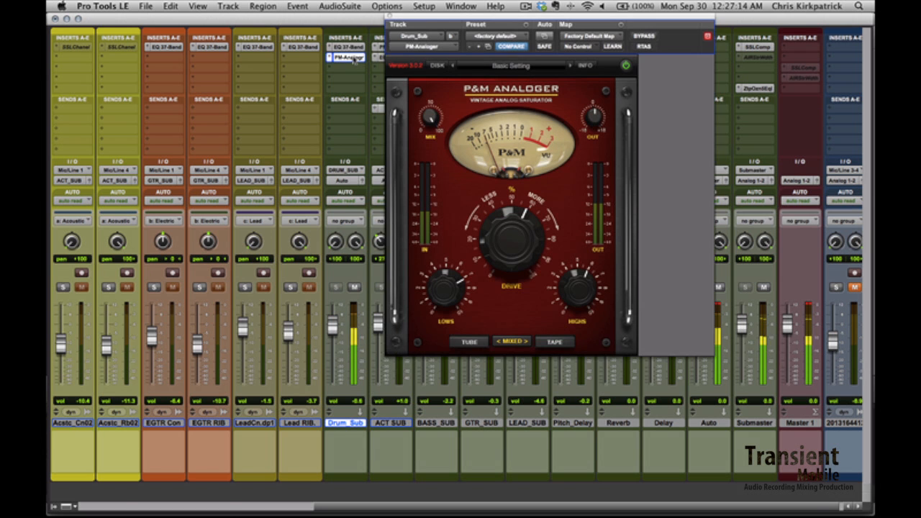
{"action": "left_click", "coordinate": [644, 37]}
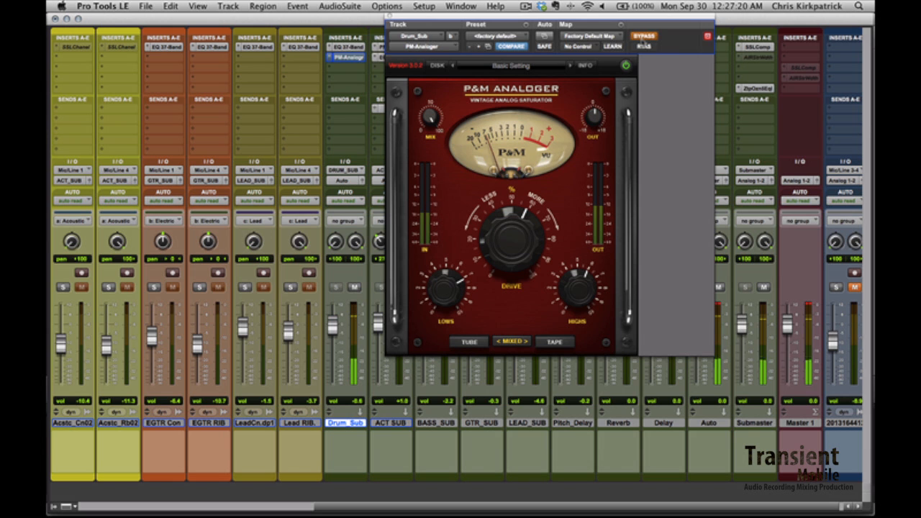
{"action": "left_click", "coordinate": [642, 37]}
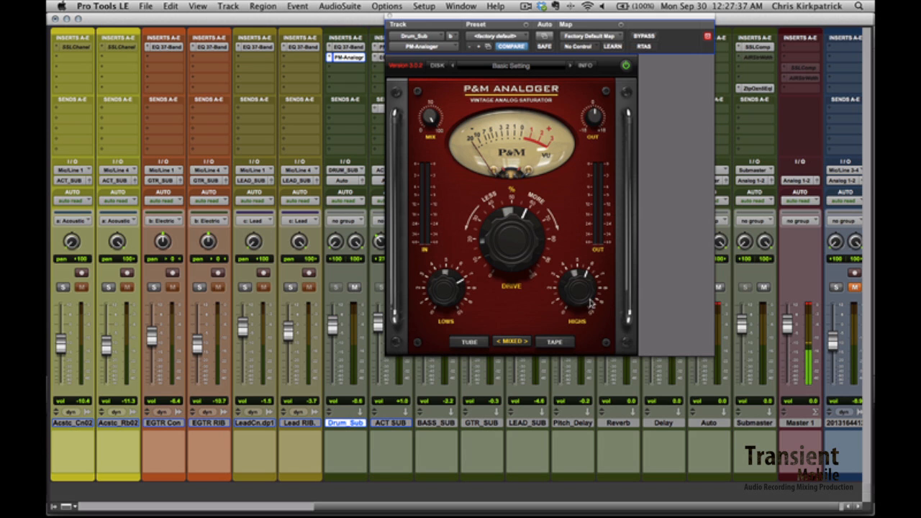
{"action": "left_click", "coordinate": [389, 16]}
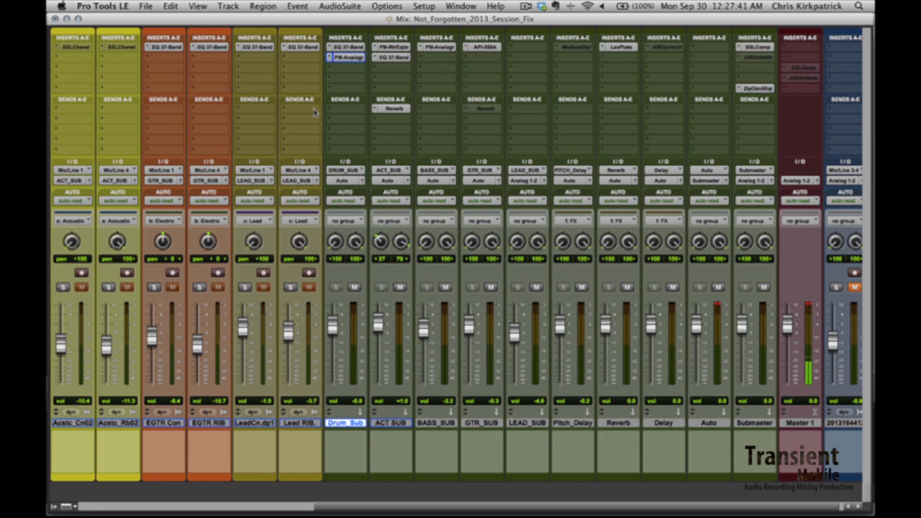
- Clear the solo on all six grouped drum tracks
{"action": "scroll", "coordinate": [306, 107], "scroll_direction": "left", "scroll_amount": 8}
{"action": "scroll", "coordinate": [316, 115], "scroll_direction": "left", "scroll_amount": 3}
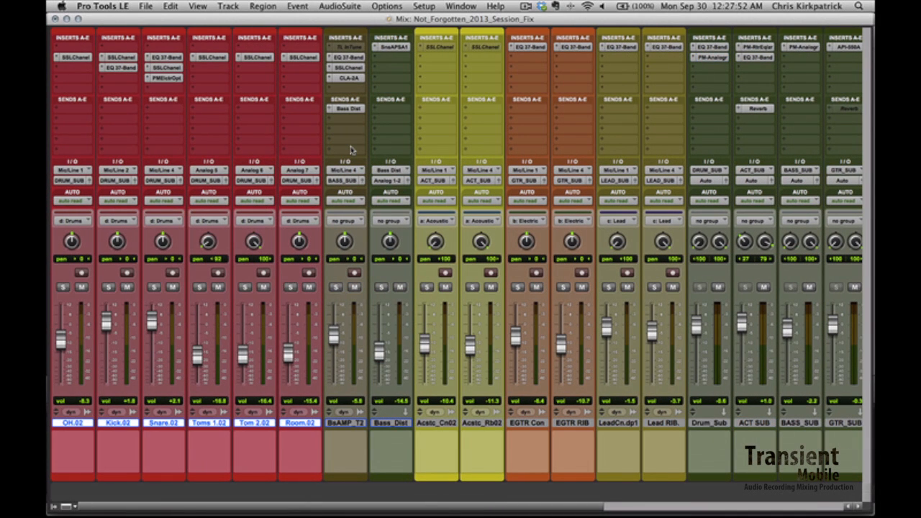